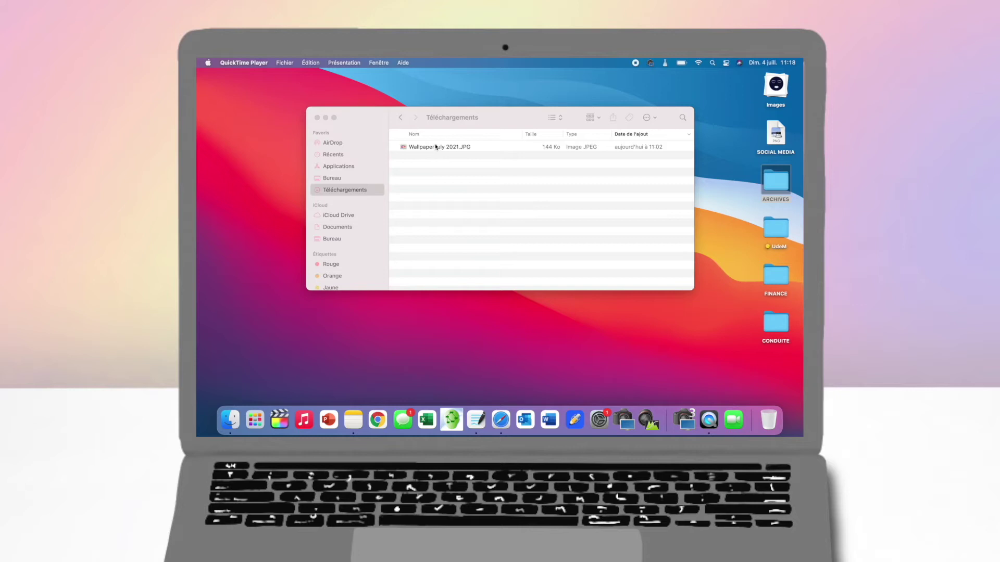
Make Wallpaper july 2021.JPG the desktop background with Définir comme fond d'écran
right_click(436, 147)
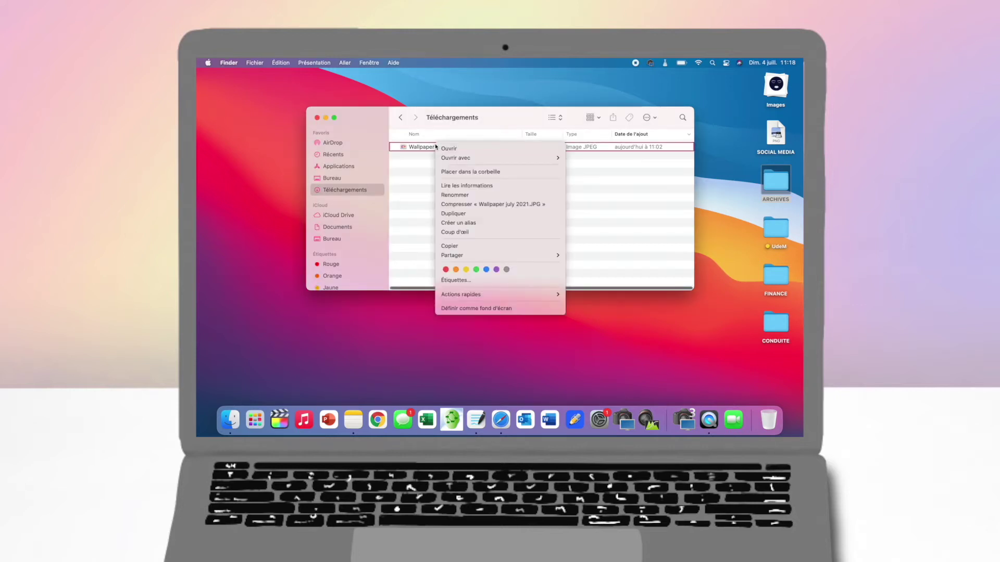
click(467, 309)
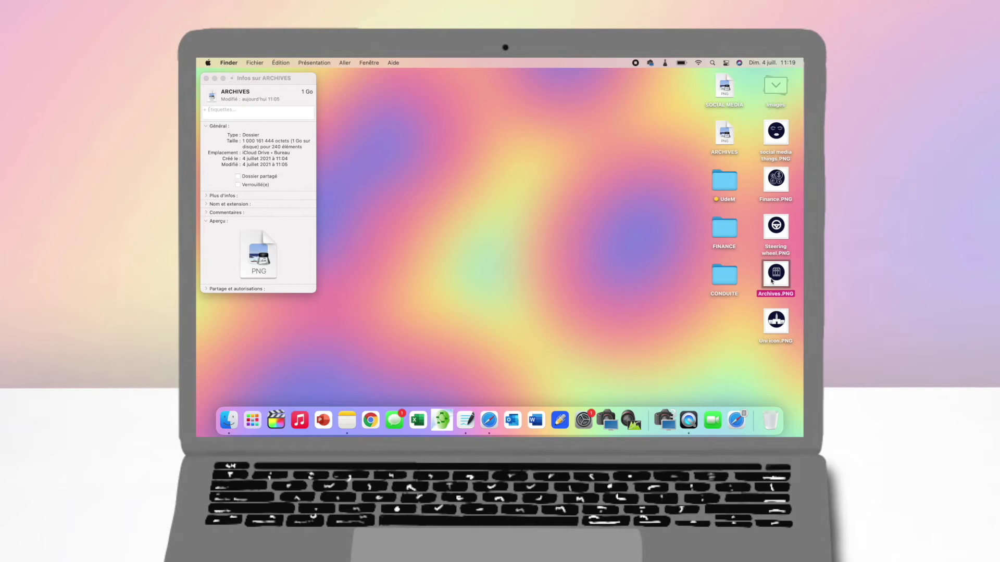
Copy the Archives.PNG picture and paste it onto the ARCHIVES folder's Get Info icon
double_click(771, 282)
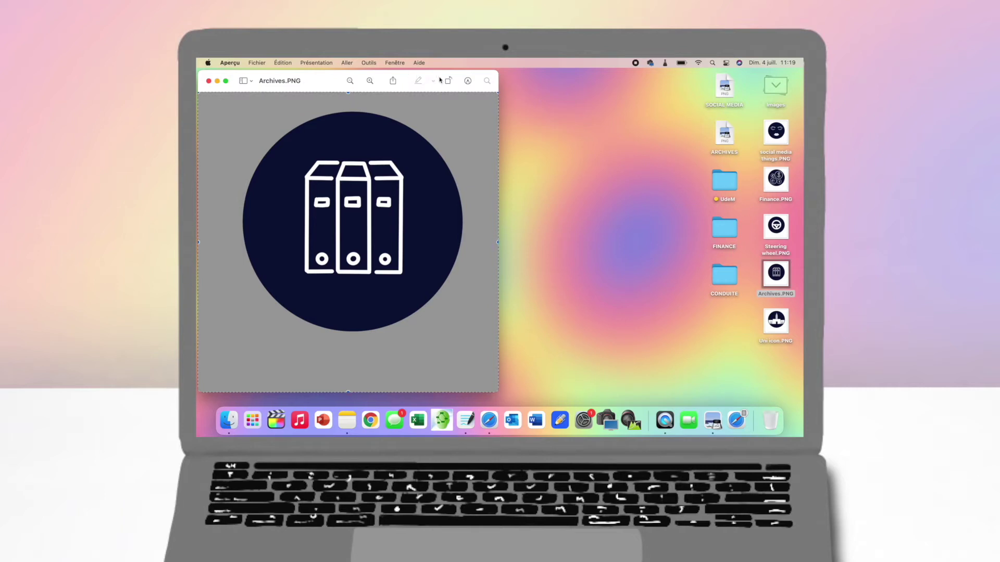
click(523, 80)
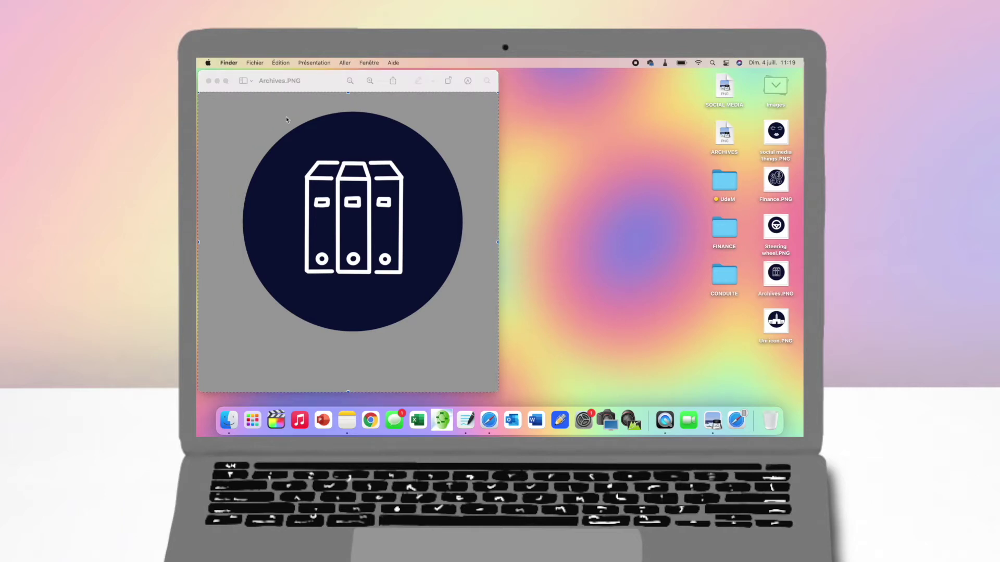
click(209, 82)
click(213, 97)
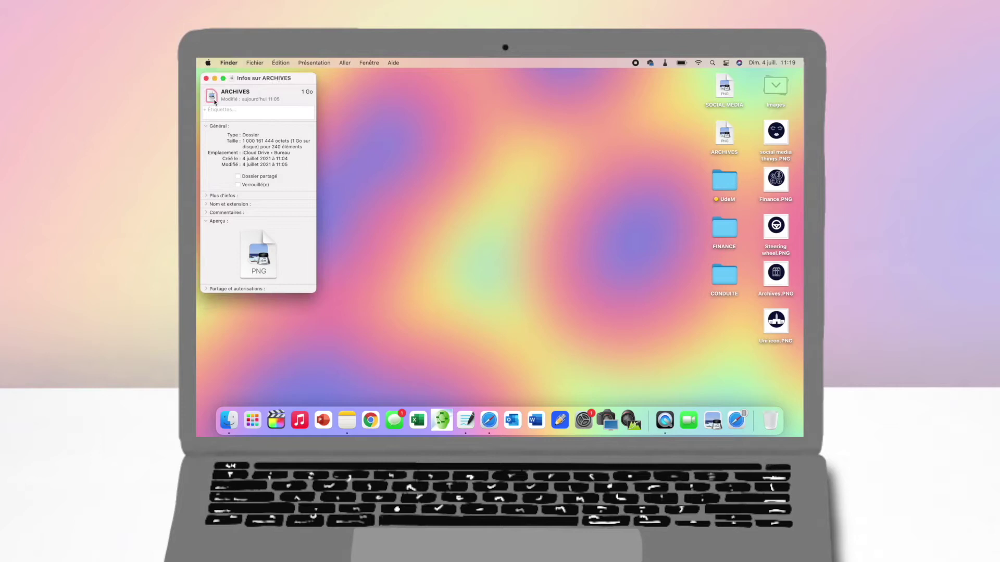
key(super+v)
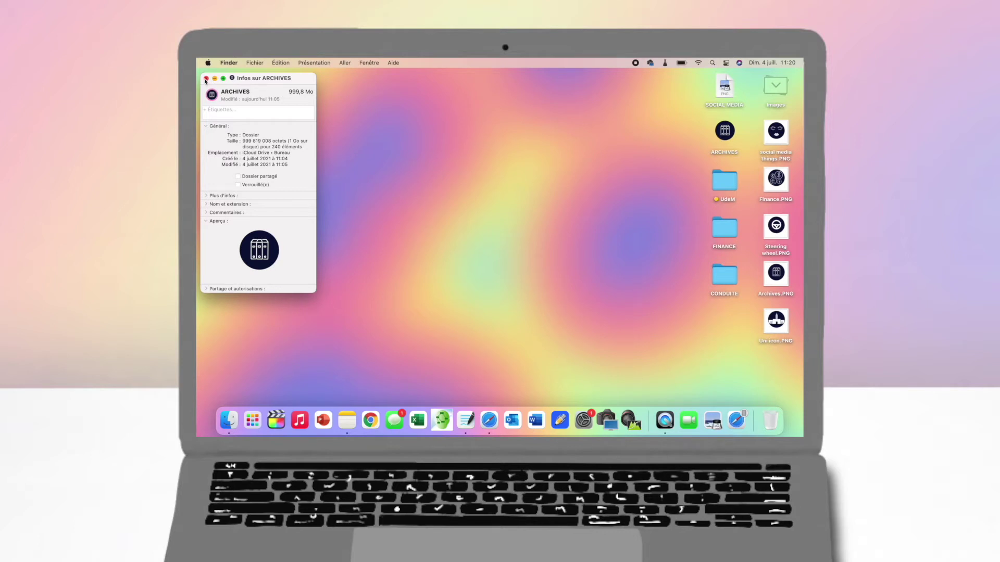
drag(271, 80, 446, 107)
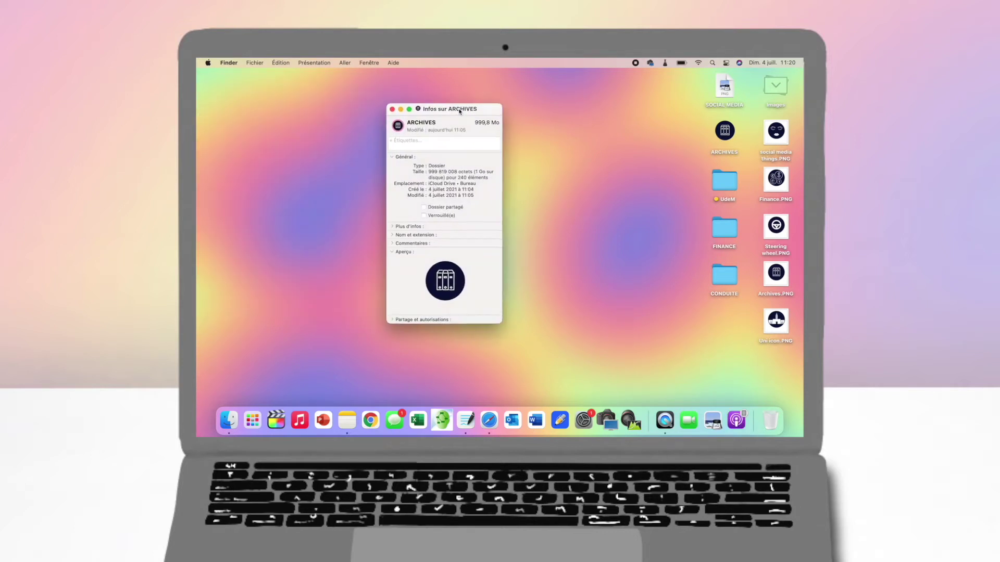
click(390, 107)
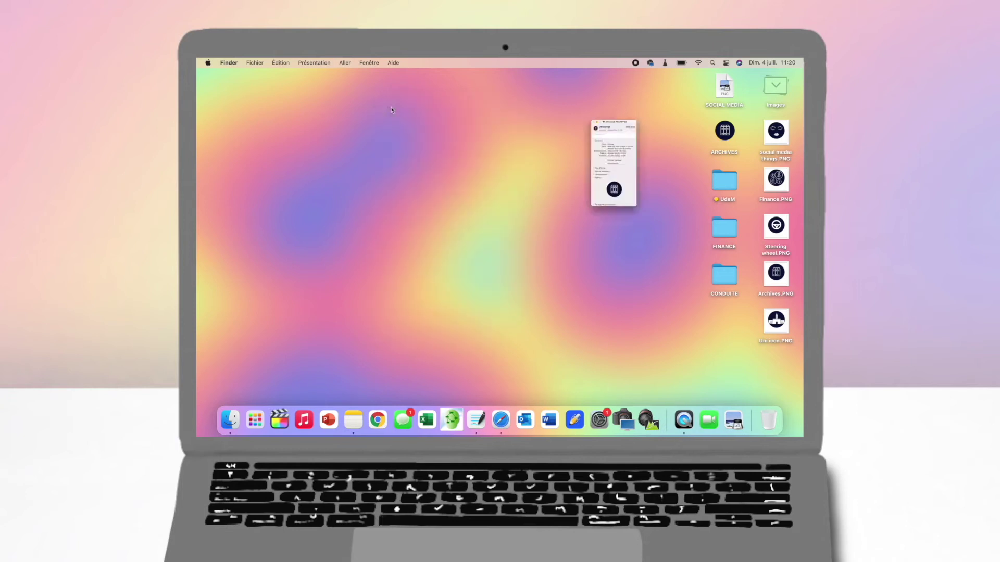
Paste the social media things.PNG face picture as the SOCIAL MEDIA folder icon
right_click(722, 88)
click(623, 129)
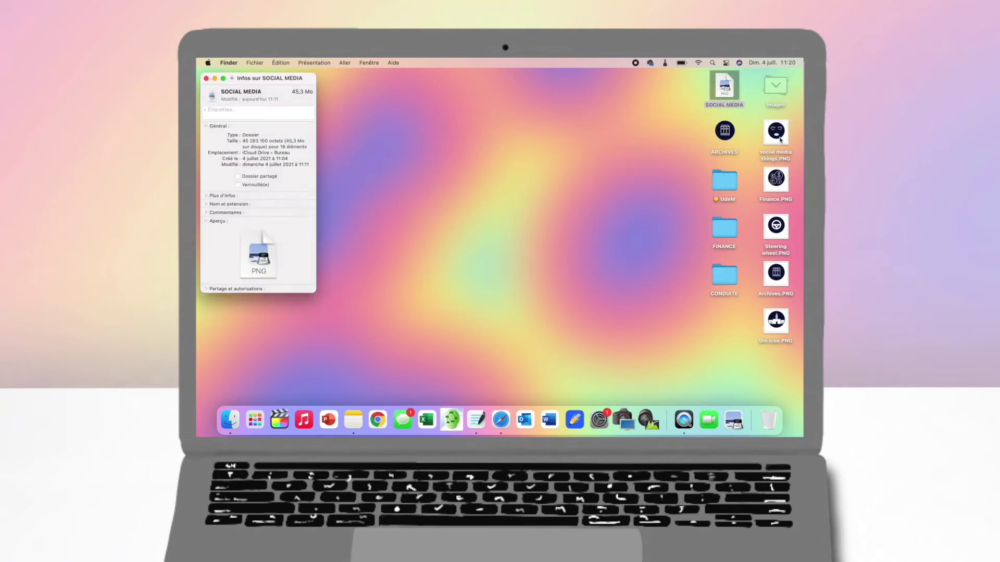
double_click(776, 133)
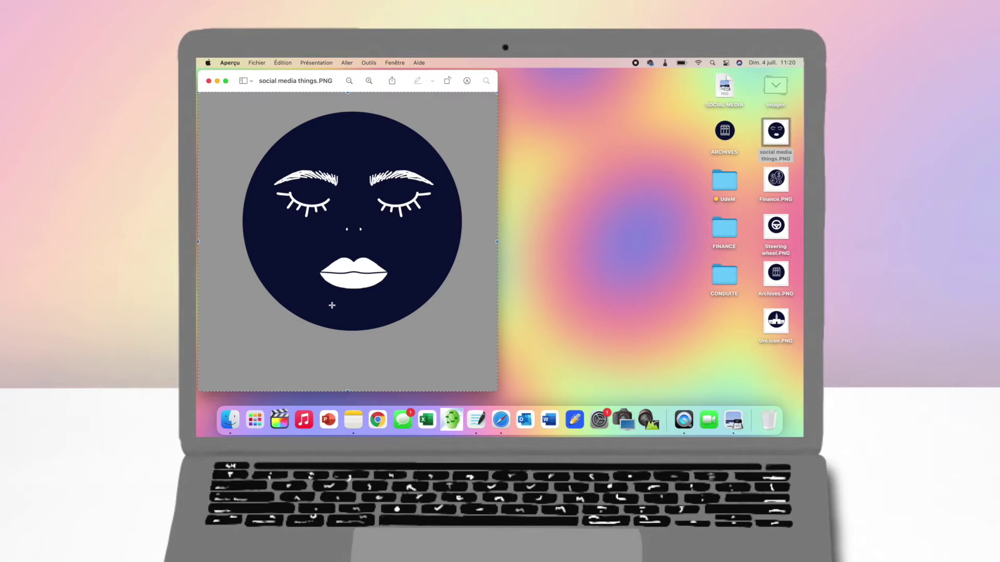
click(209, 81)
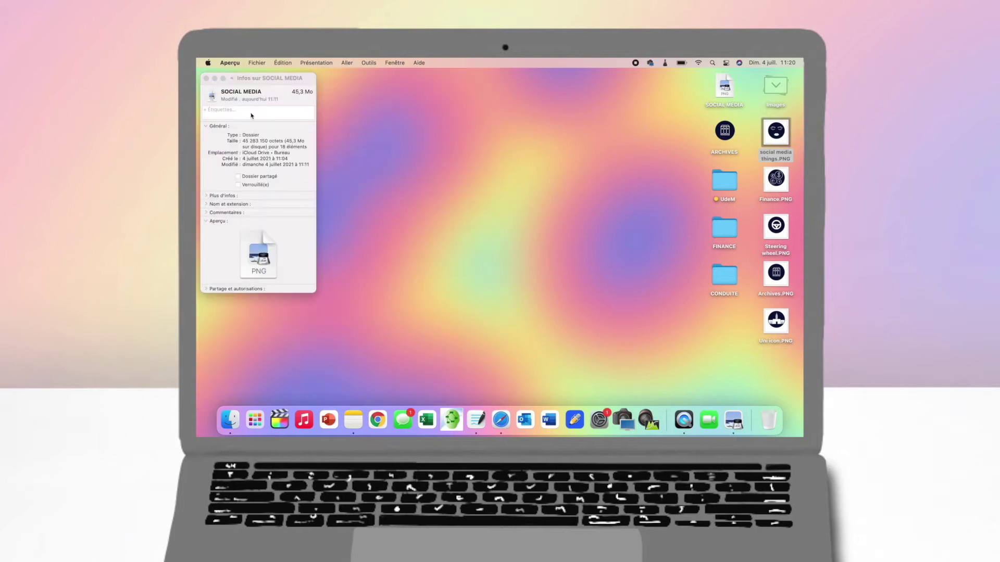
click(212, 96)
key(super+v)
click(206, 78)
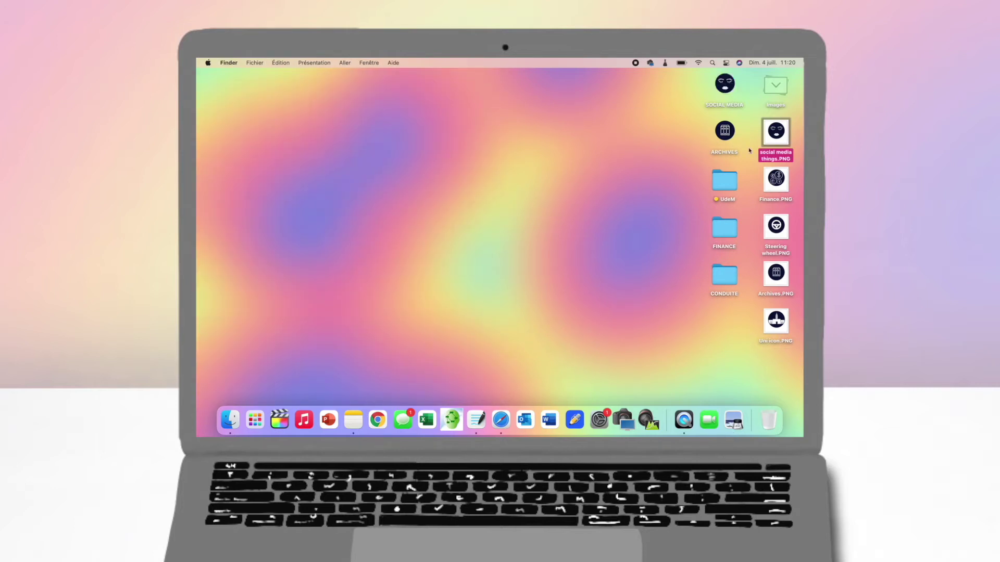
Paste the Uni icon.PNG university picture as the UdeM folder icon
click(727, 180)
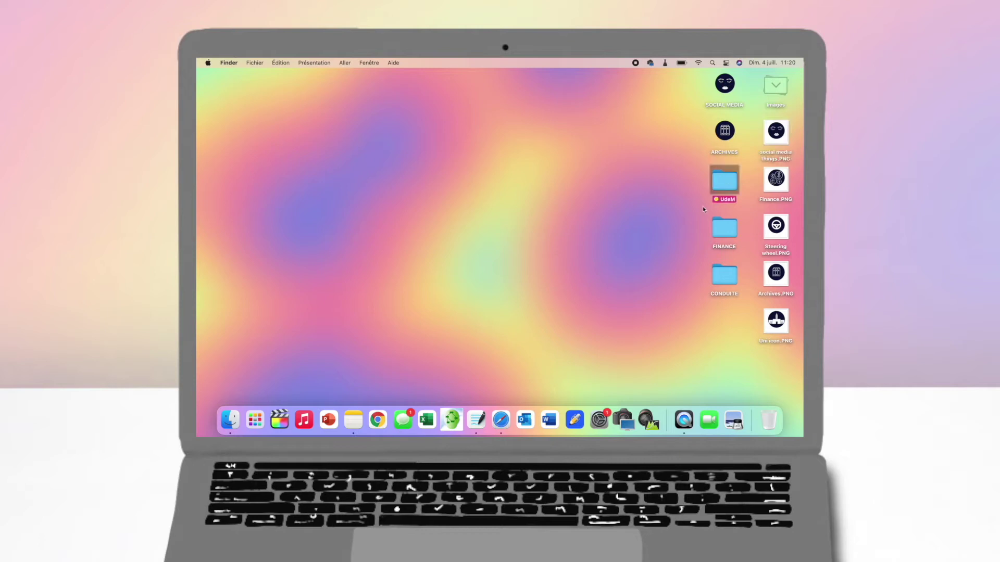
right_click(715, 187)
click(651, 229)
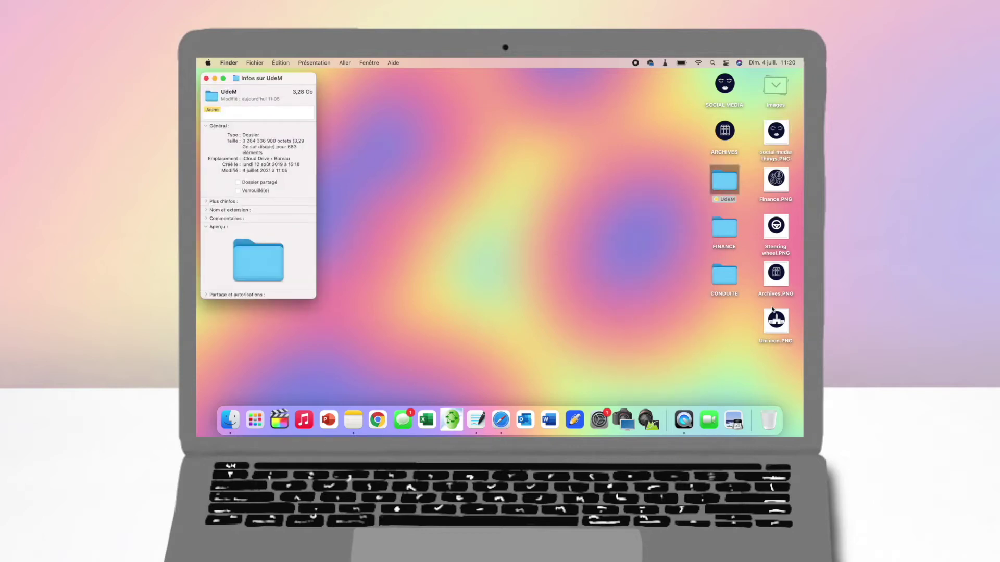
double_click(774, 319)
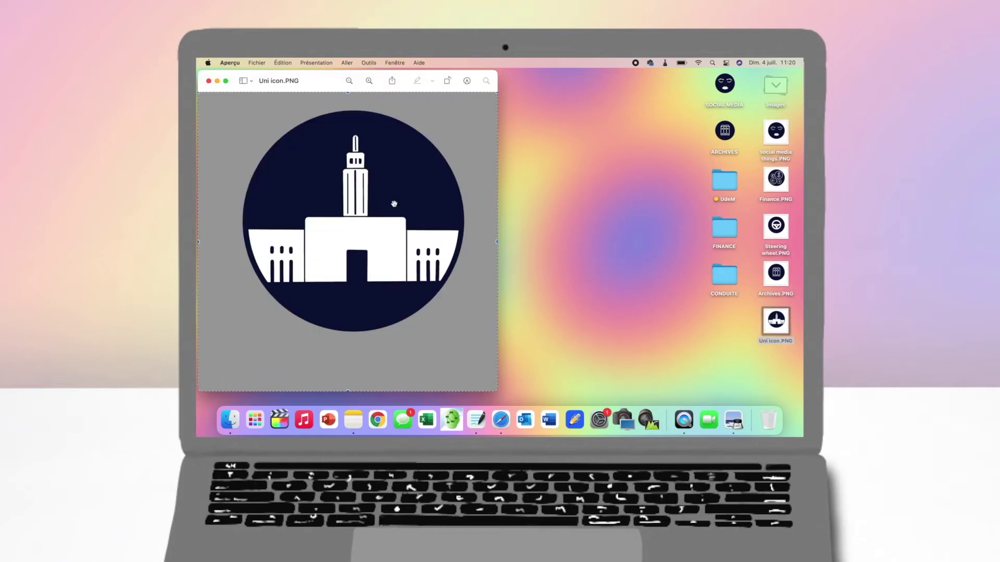
click(209, 81)
click(211, 96)
key(super+v)
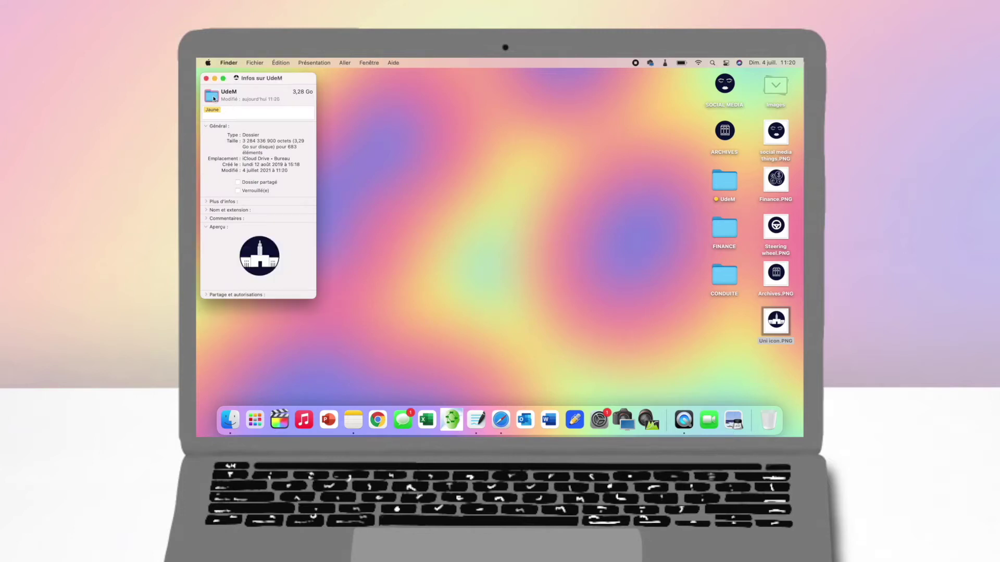
click(207, 79)
Paste the Finance.PNG currency picture as the FINANCE folder icon
right_click(730, 235)
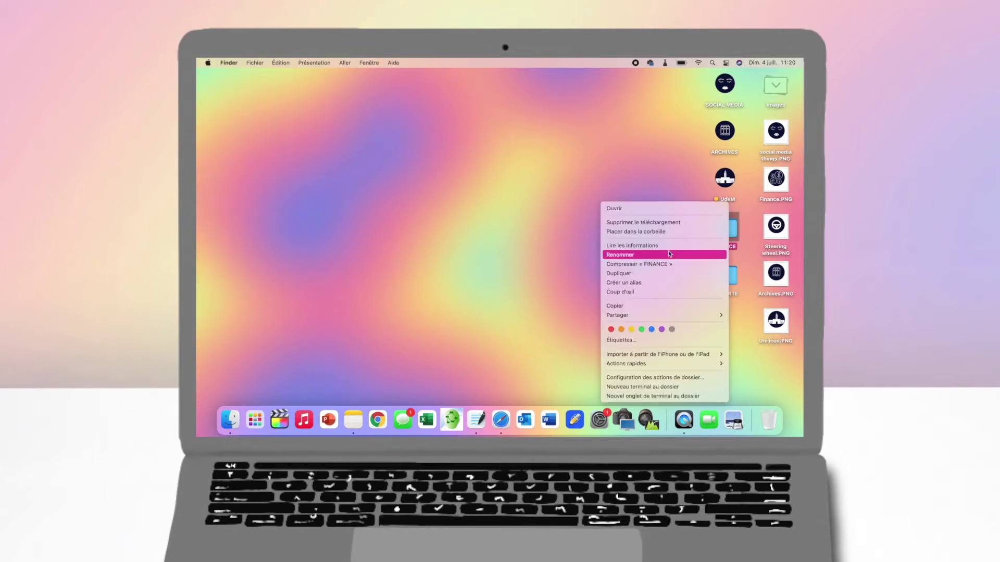
click(651, 253)
click(775, 178)
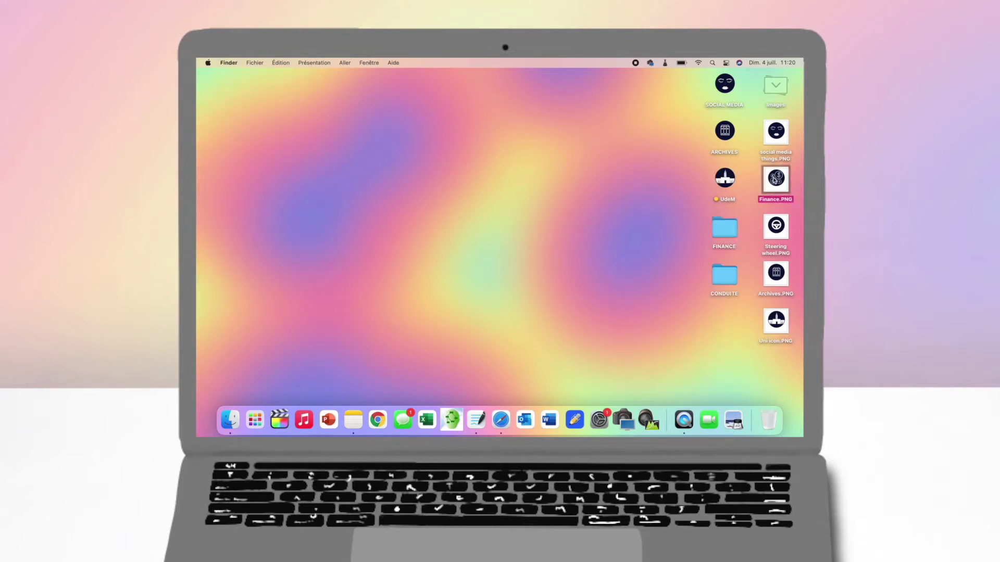
right_click(718, 239)
click(651, 245)
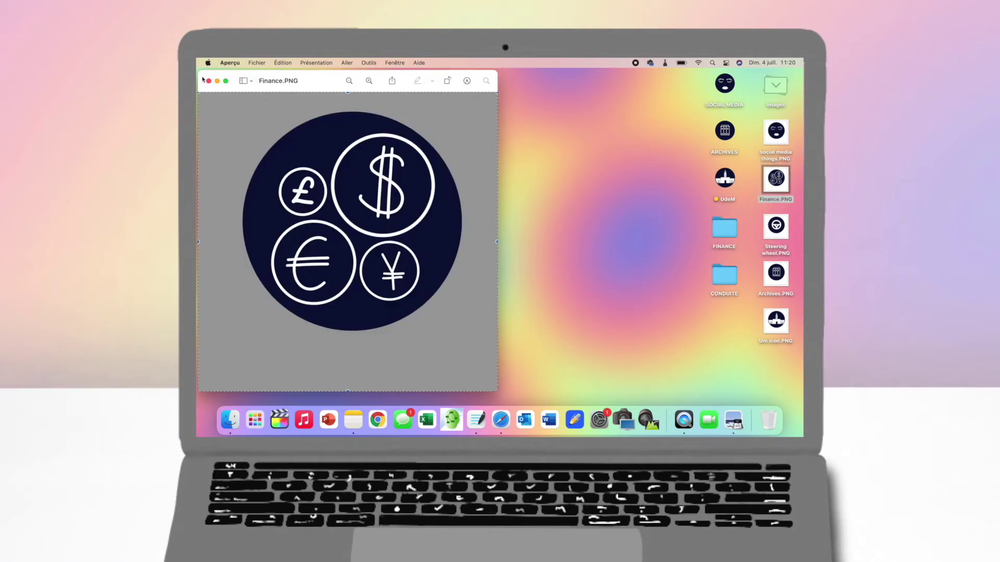
click(209, 82)
click(211, 95)
key(super+v)
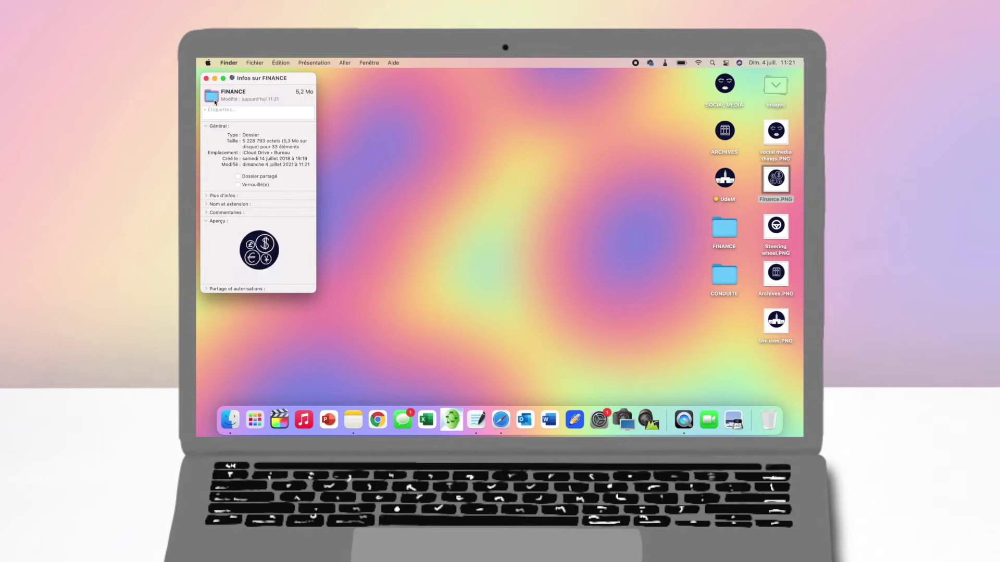
click(206, 78)
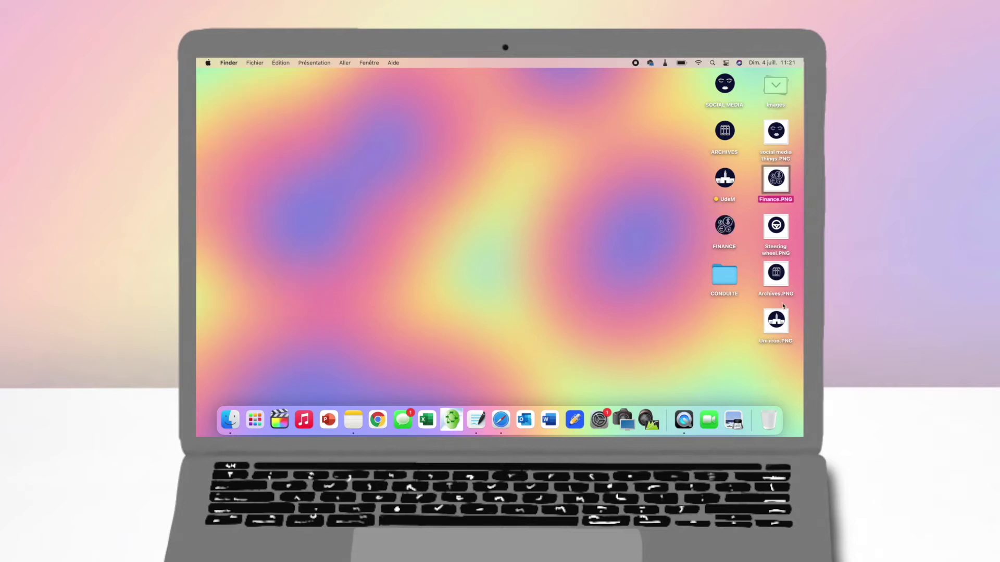
Paste Steering wheel.PNG as the CONDUITE folder icon, then select the five PNG files
right_click(723, 283)
click(646, 247)
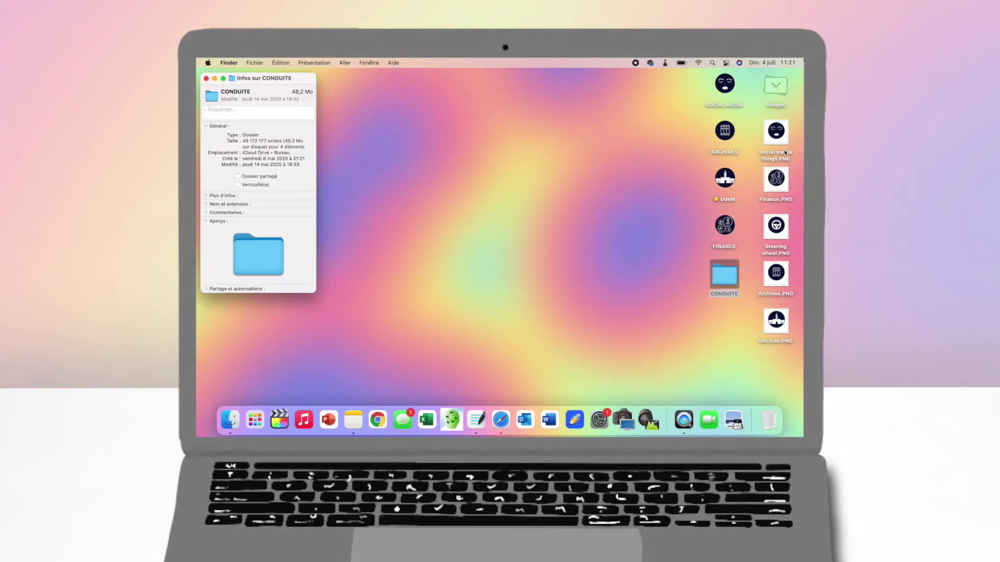
click(770, 234)
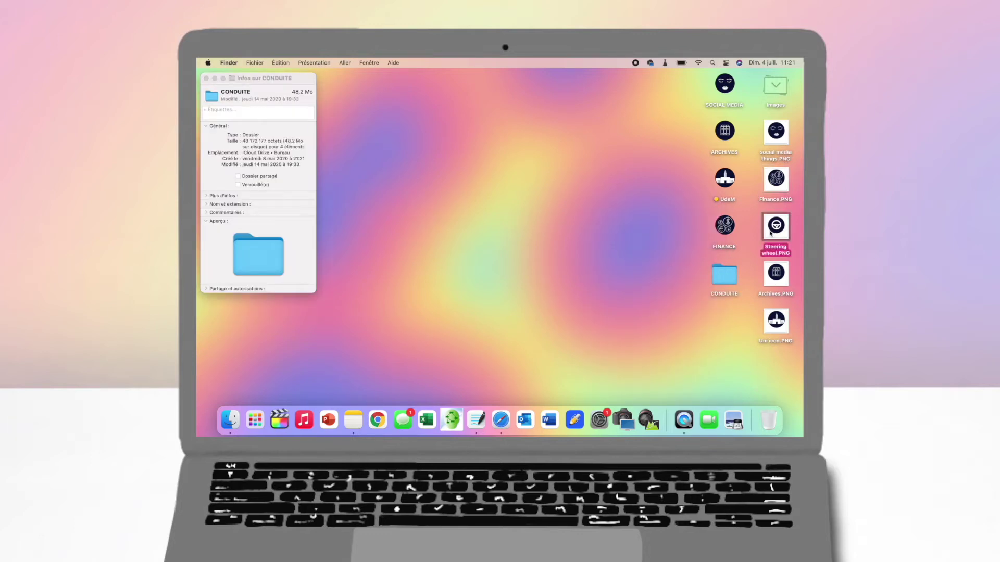
double_click(770, 233)
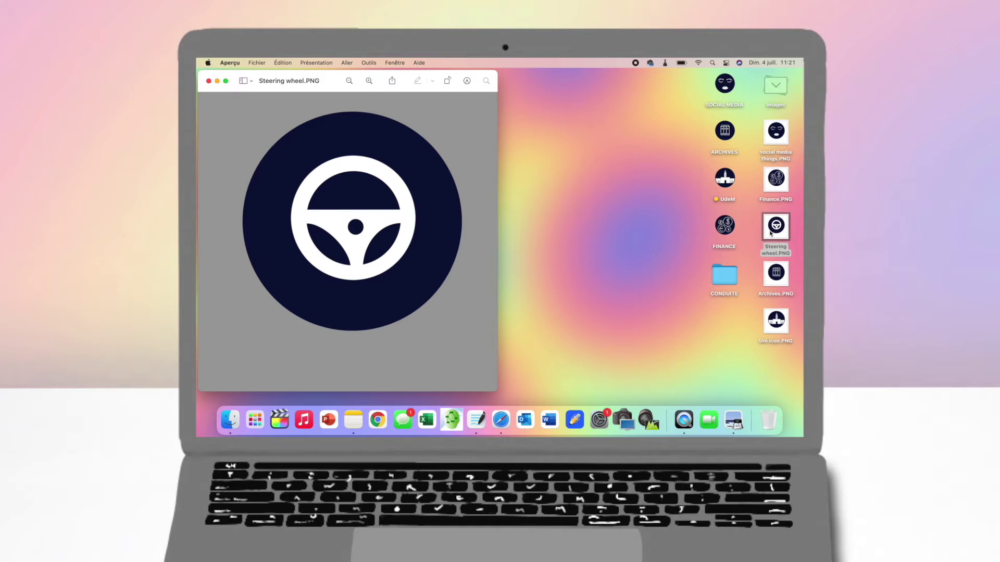
click(209, 81)
click(213, 97)
key(super+v)
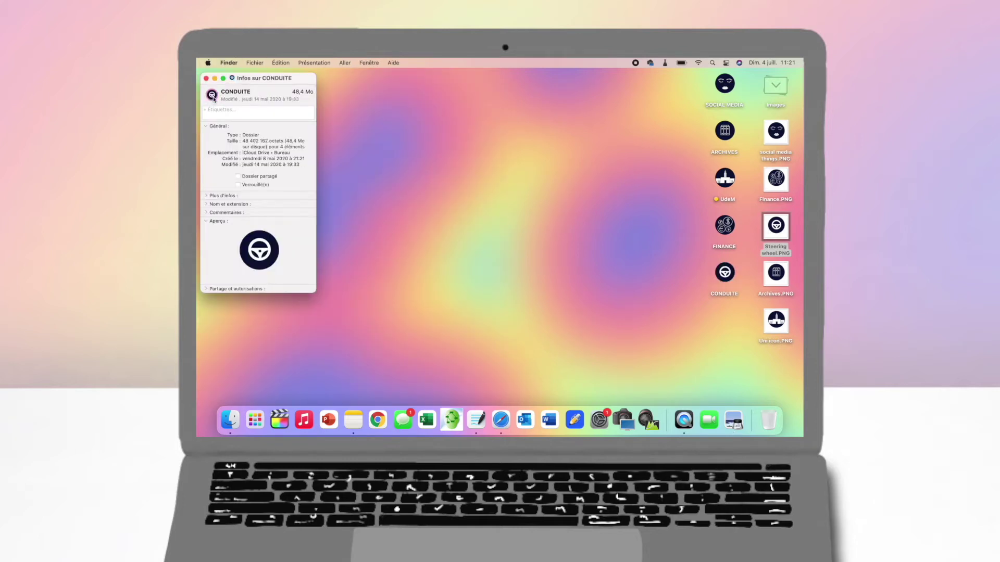
click(206, 79)
drag(756, 117, 785, 320)
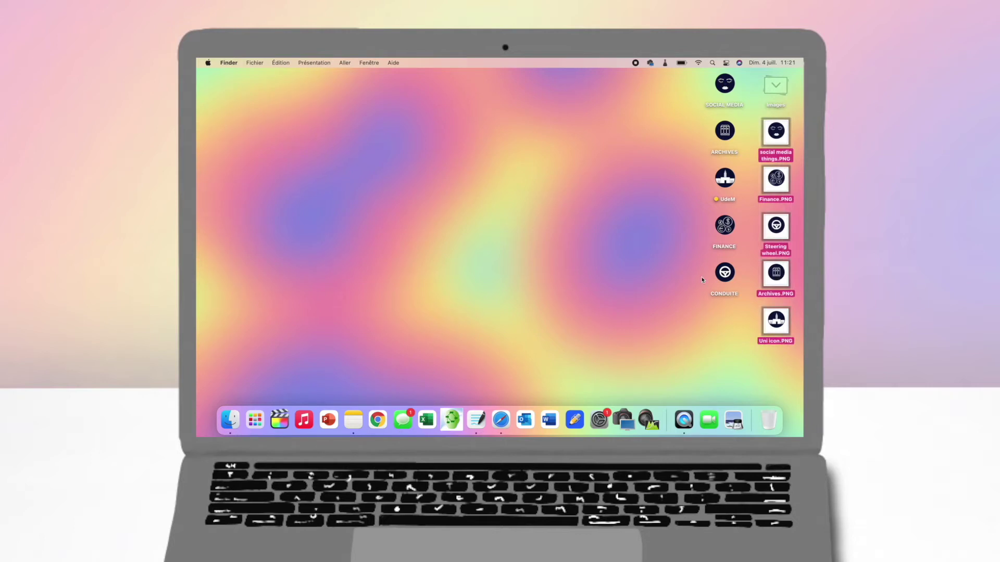
Move the five PNG picture files from the desktop into Téléchargements
click(238, 412)
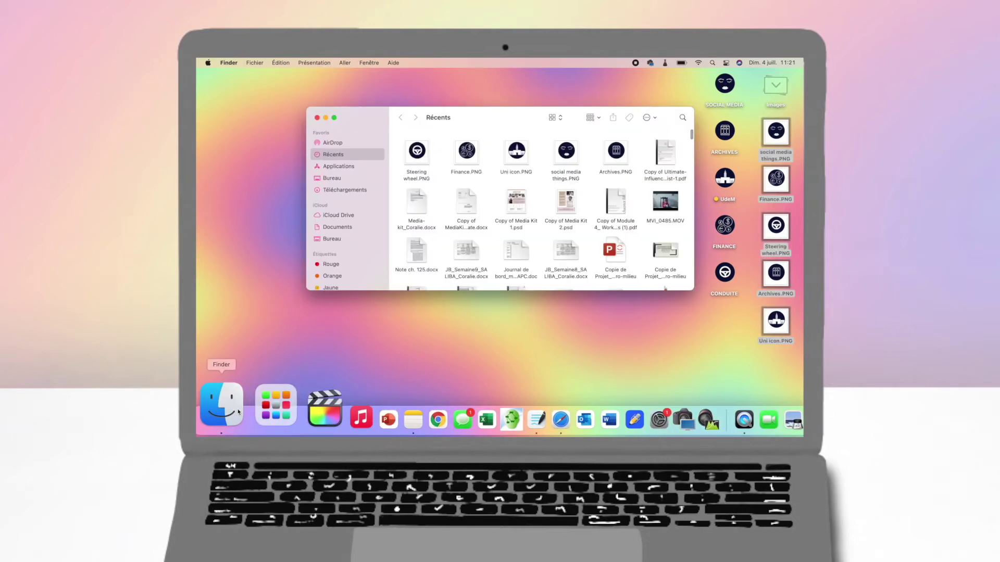
click(358, 188)
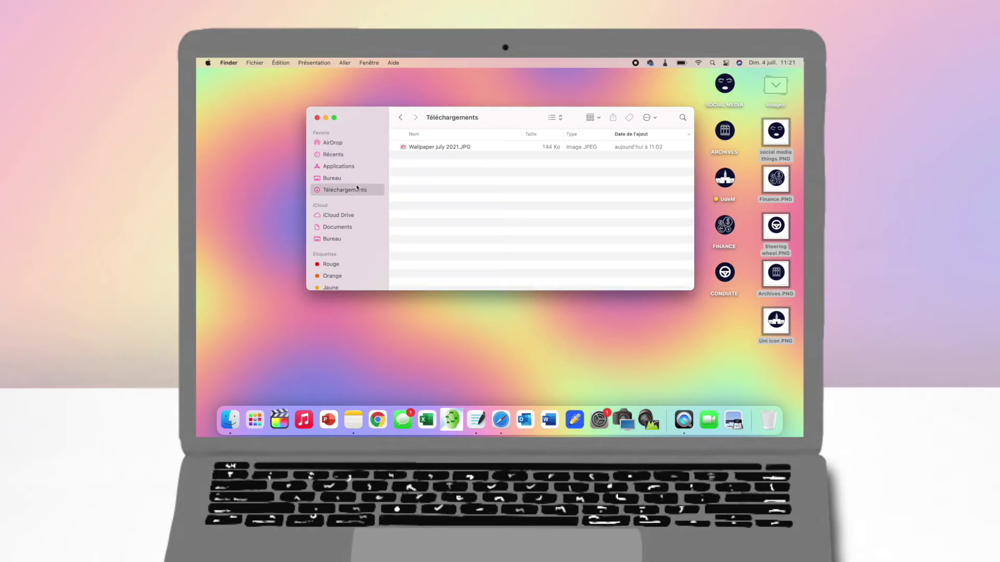
drag(773, 139, 516, 183)
click(528, 218)
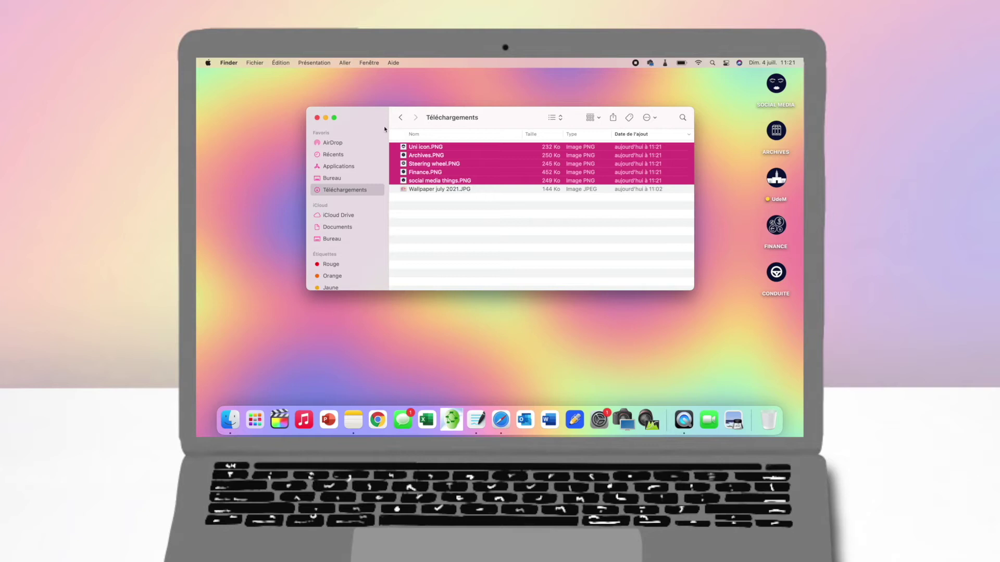
click(317, 118)
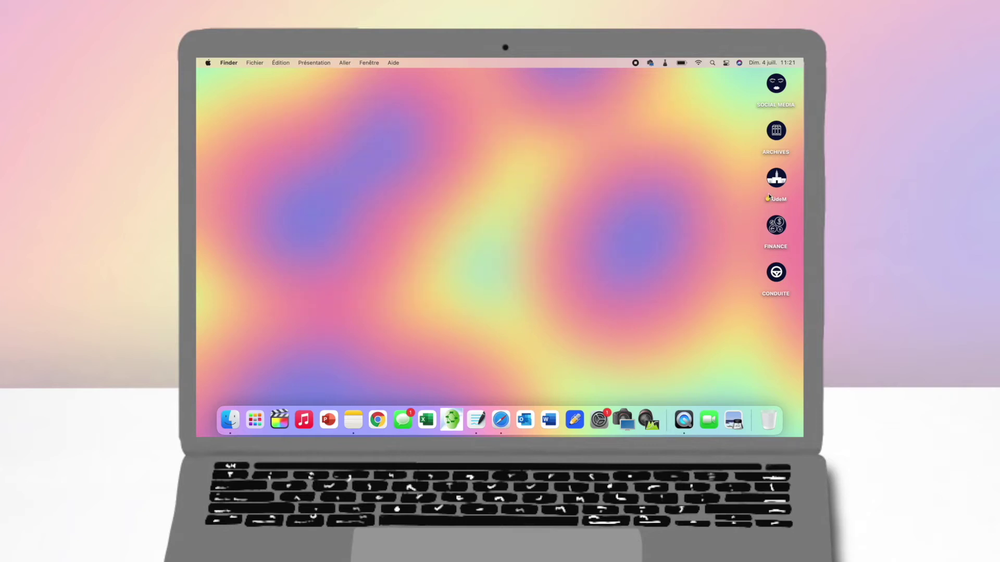
Remove the yellow tag from the UdeM folder and review its information
right_click(781, 177)
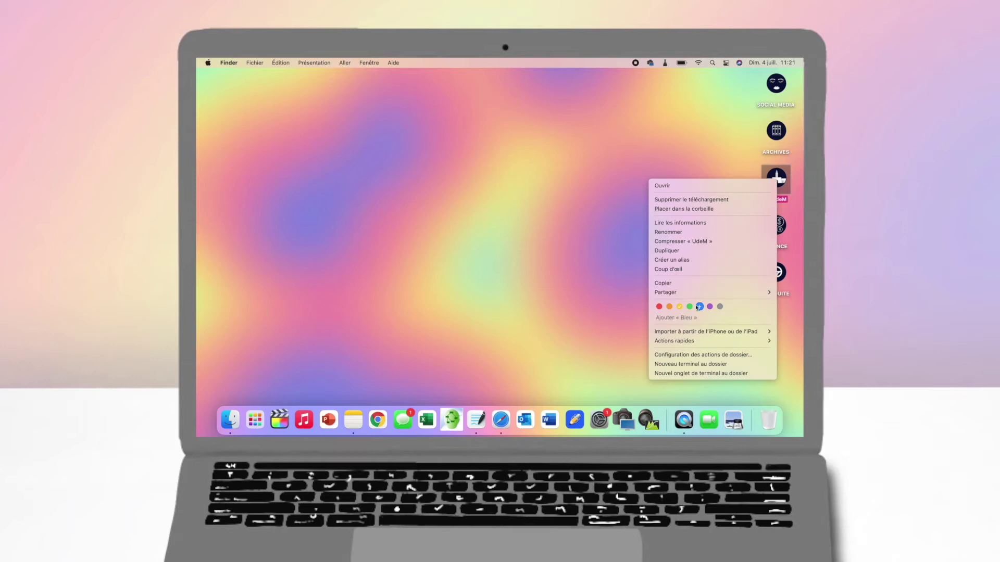
click(678, 307)
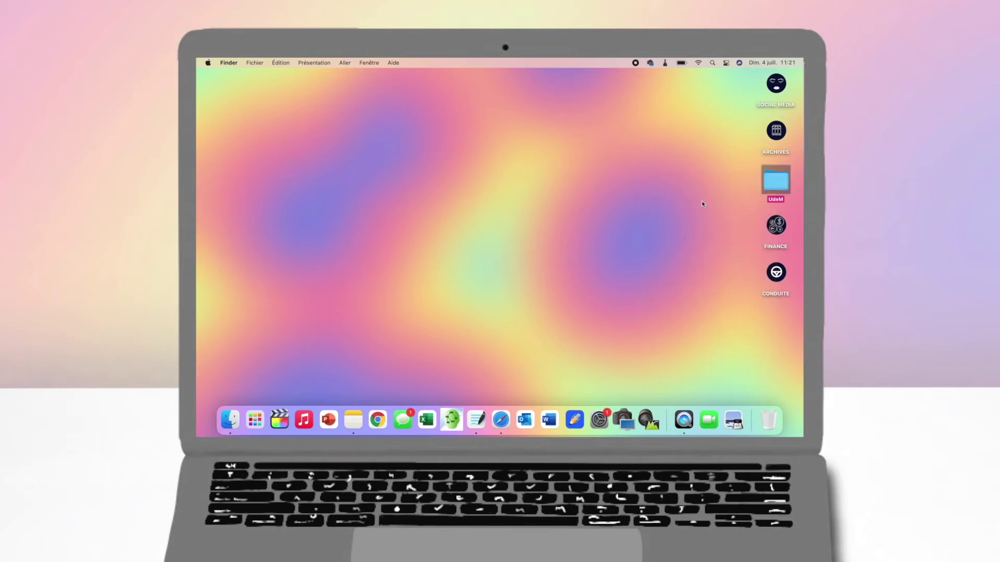
right_click(773, 173)
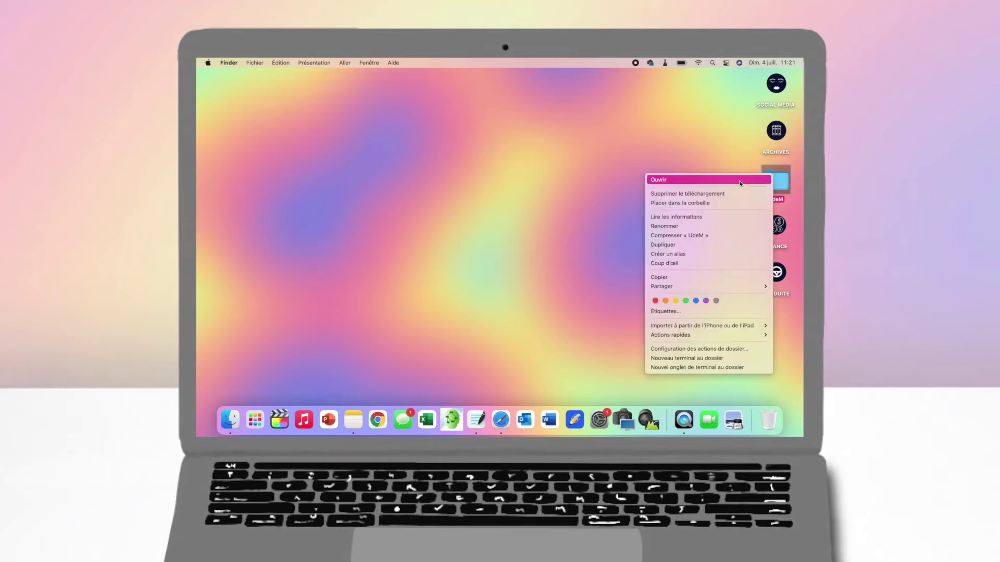
click(702, 214)
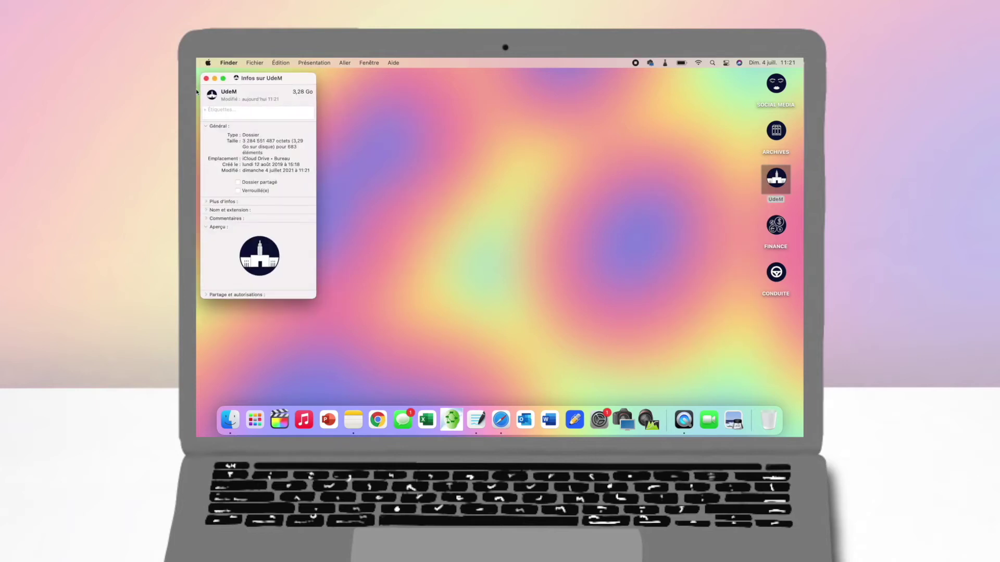
click(207, 78)
key(F4)
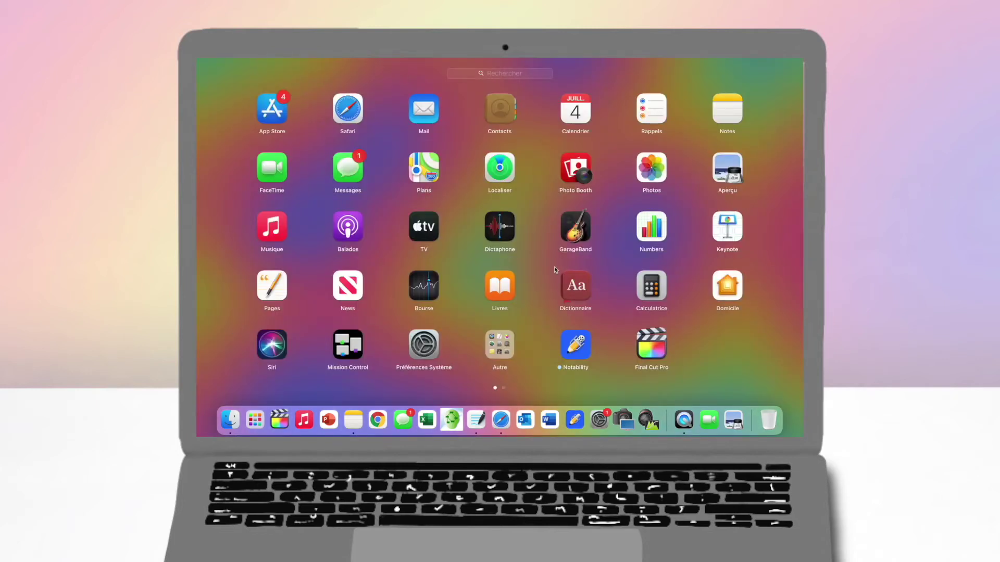
Page through Launchpad to the Autre folder and launch Aide-mémoire (Stickies)
drag(555, 270, 531, 274)
scroll(531, 274, left, 3)
click(498, 338)
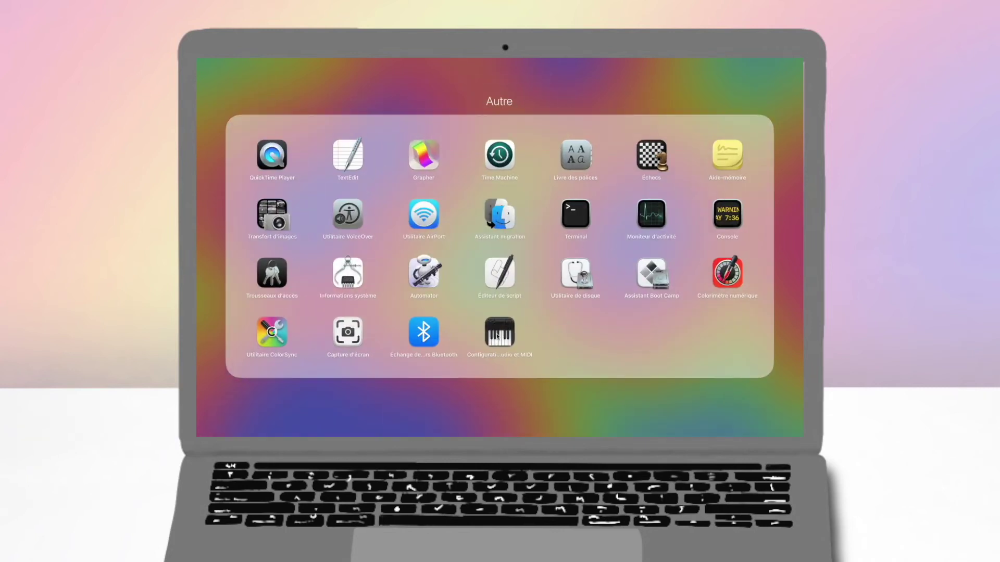
click(726, 155)
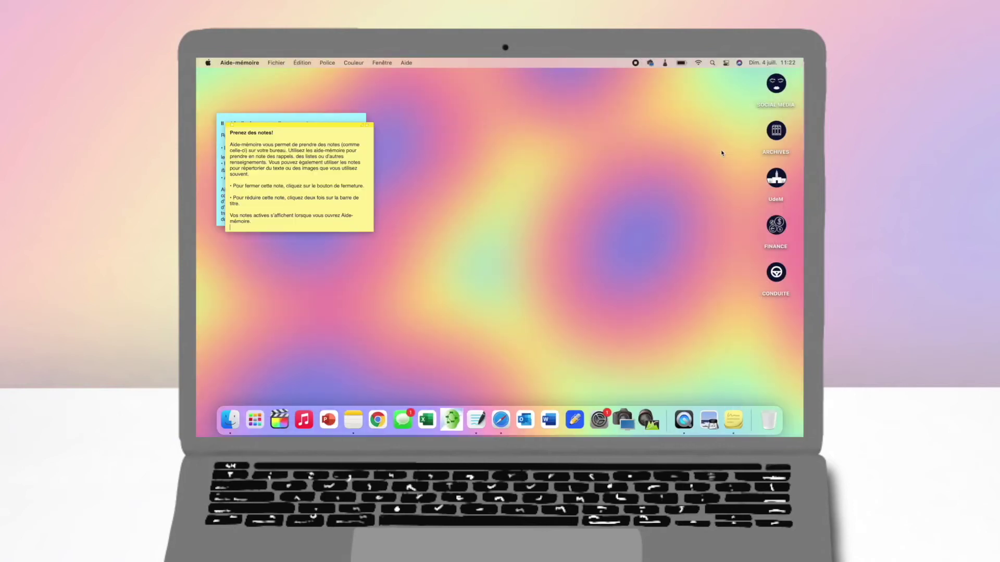
Close the yellow and blue sample notes without saving and create a new pink note
click(227, 125)
click(500, 219)
click(223, 118)
click(500, 218)
key(super+n)
click(353, 62)
click(365, 100)
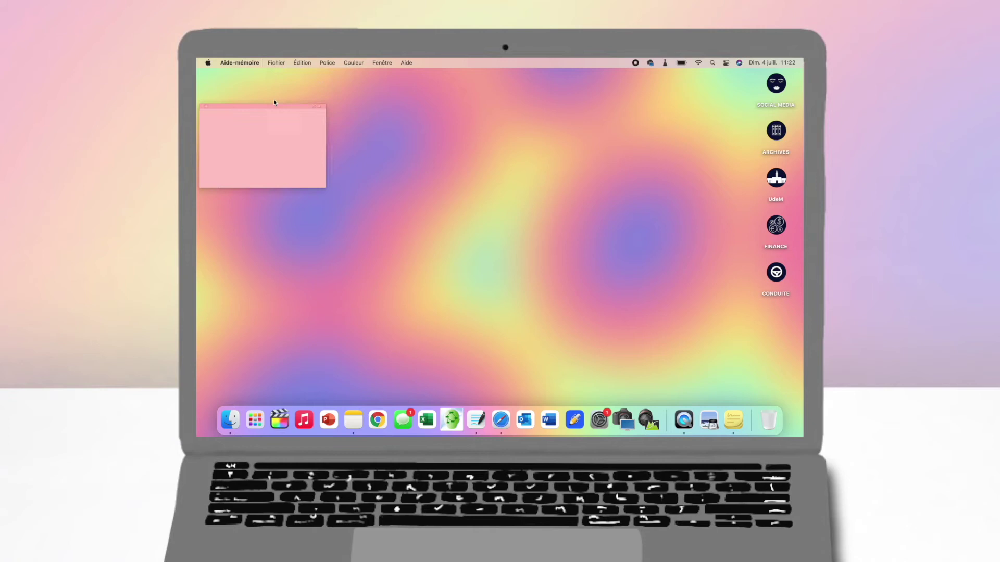
drag(274, 104, 277, 73)
Write a bold TO DO : list with Change profile pictures and Plan Pinterest posts, enlarging the text
text(TO DO :)
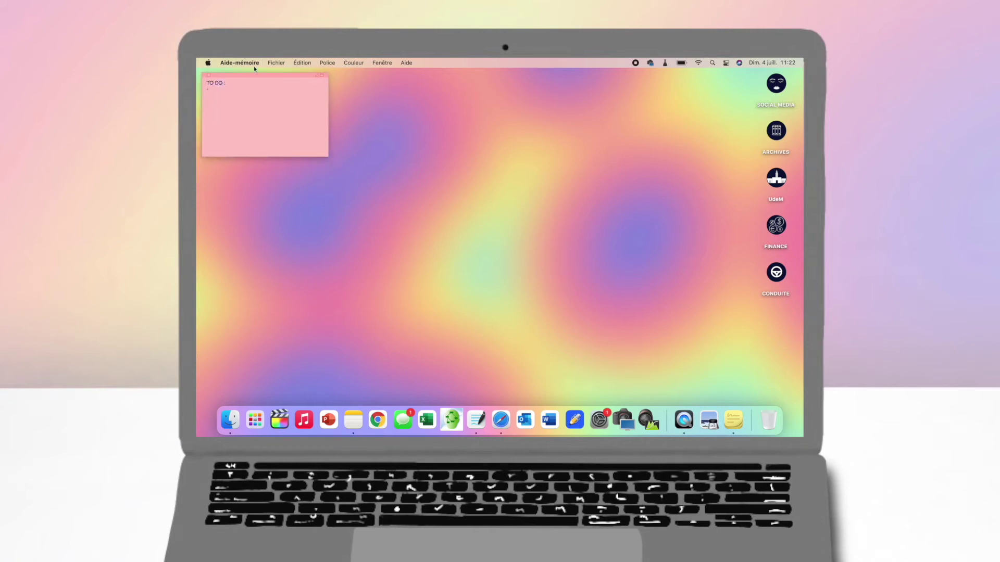
click(327, 62)
click(333, 90)
text(- Change profile pictures -)
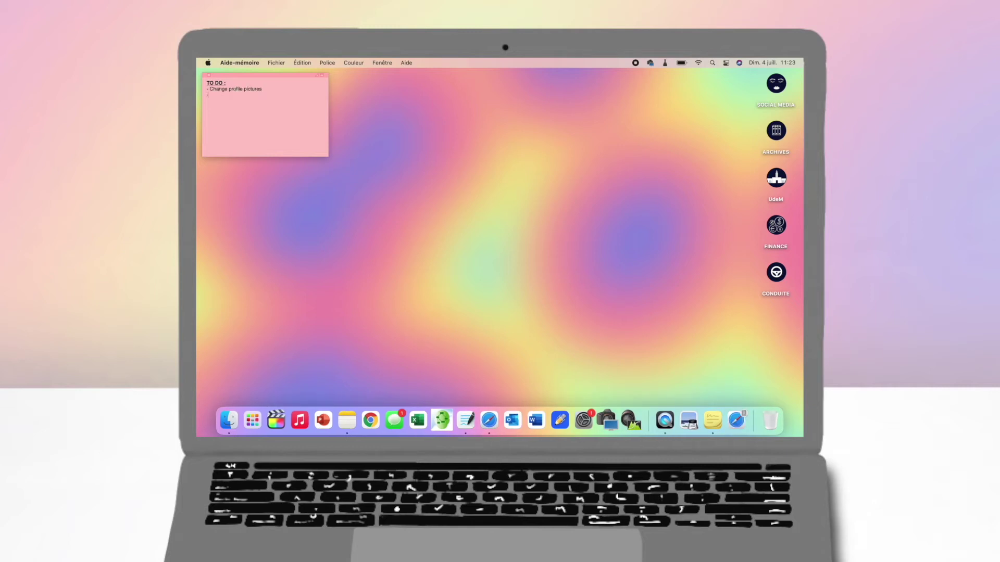
text( Plan Pinterest posts)
key(Return)
text(-)
click(327, 62)
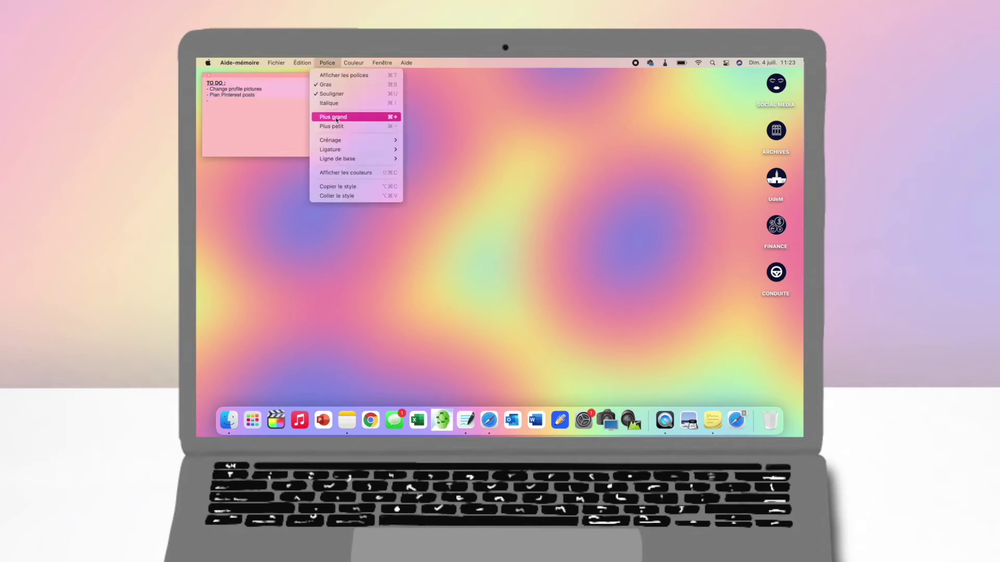
click(356, 116)
click(327, 62)
click(343, 117)
click(240, 107)
Add Install Examplify to the TO DO list and create a new blue note
text(Install Examplify)
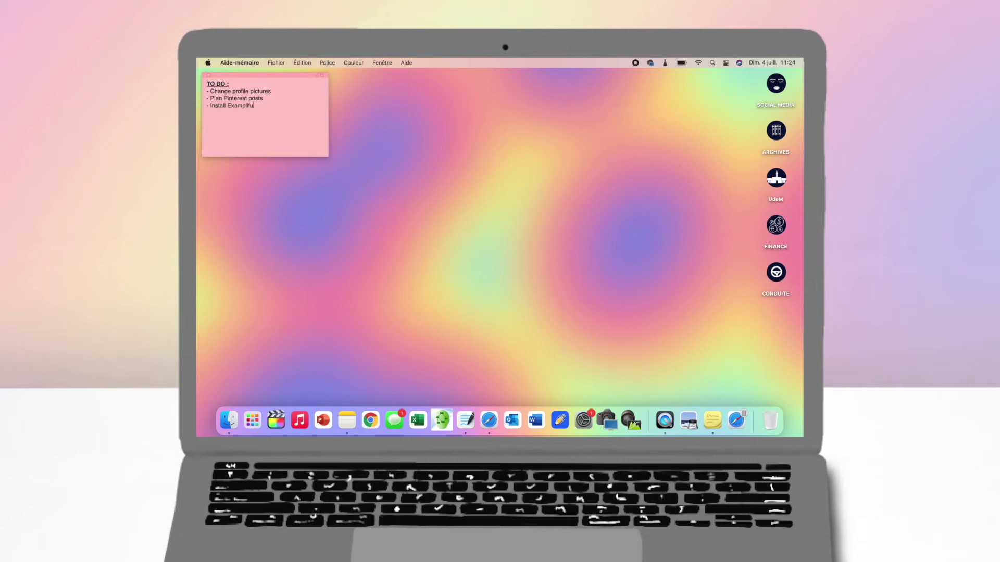
click(276, 62)
click(292, 73)
click(353, 63)
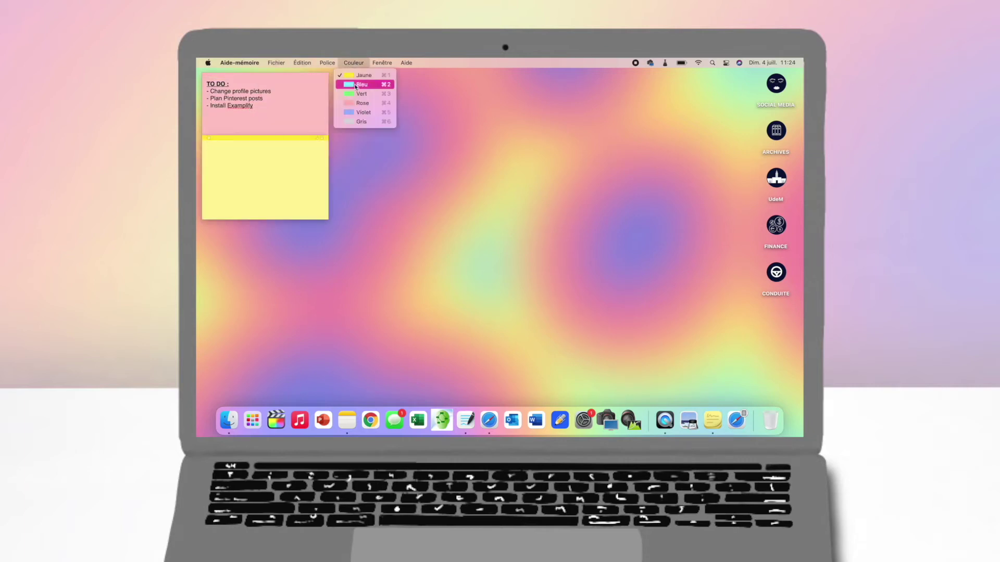
click(359, 84)
Head the blue note JULY VIDEOS : in bold and underlined
text(TO)
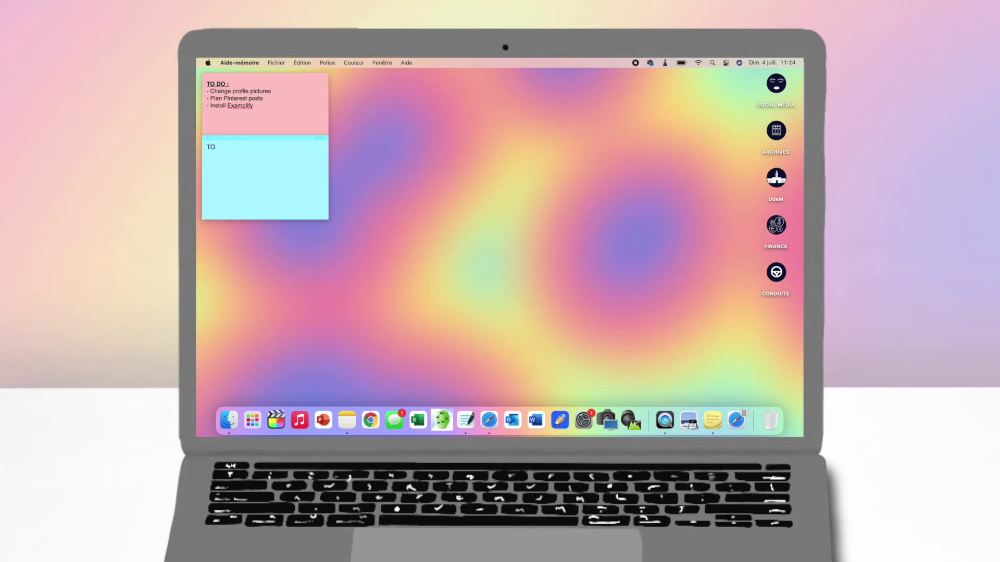
key(BackSpace)
key(BackSpace)
text(JULY VIDEOS :)
key(super+a)
key(super+b)
key(super+u)
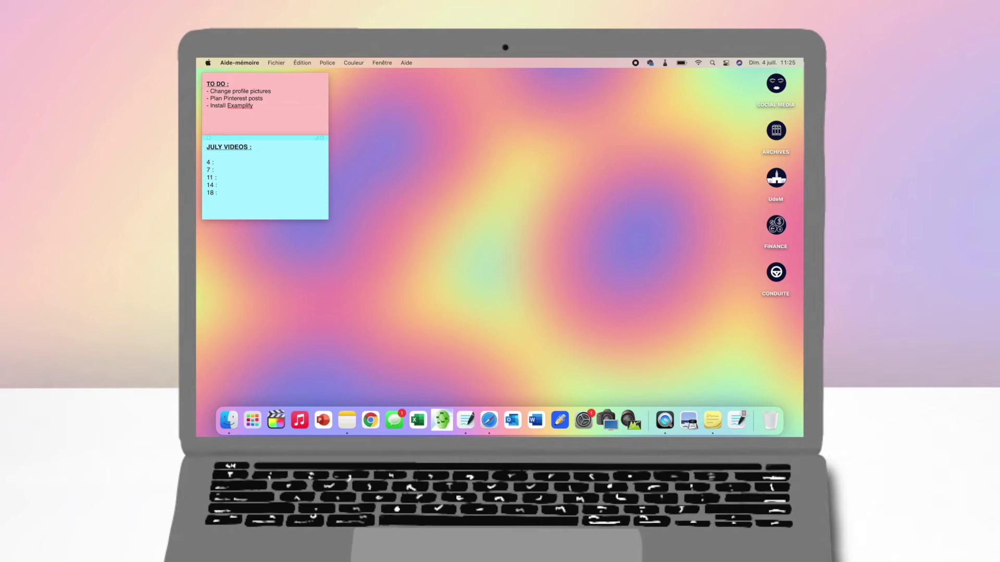
Schedule the dated videos, from Random vlog through Good molecules review to Rating luxury homes
text(Random vlog)
key(Down)
text(How I tailor my clothes 11 : Customizing computer)
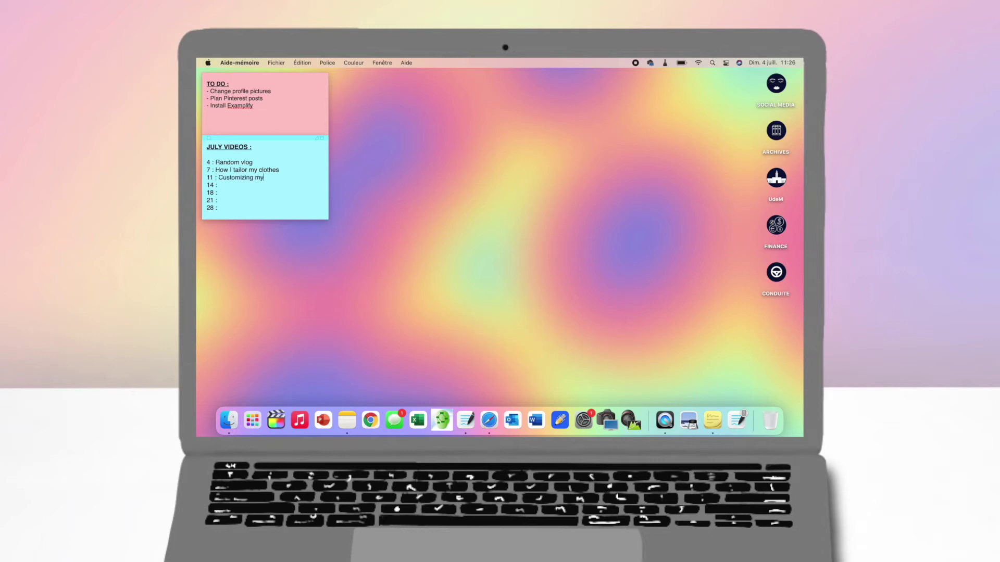
key(Down)
text(Rating makeup releases 18 : Good molecules review 21)
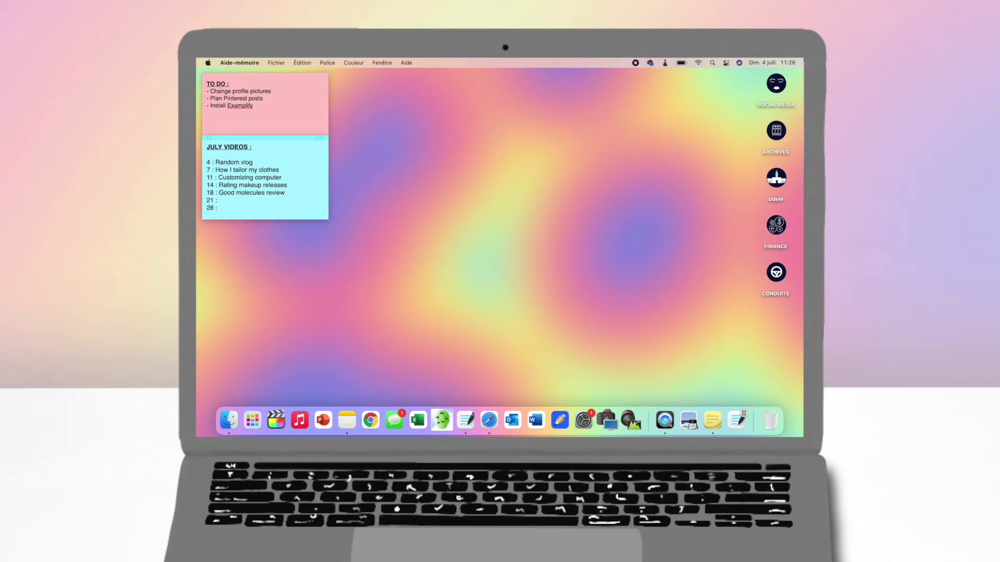
text( : How to get perfect eyeshadow)
key(Down)
text(rating)
key(BackSpace)
key(BackSpace)
key(BackSpace)
key(BackSpace)
key(BackSpace)
key(BackSpace)
text(Rating luxury homes)
Make both the blue and pink notes translucent and insert 2021 into the JULY VIDEOS heading
click(266, 104)
click(353, 63)
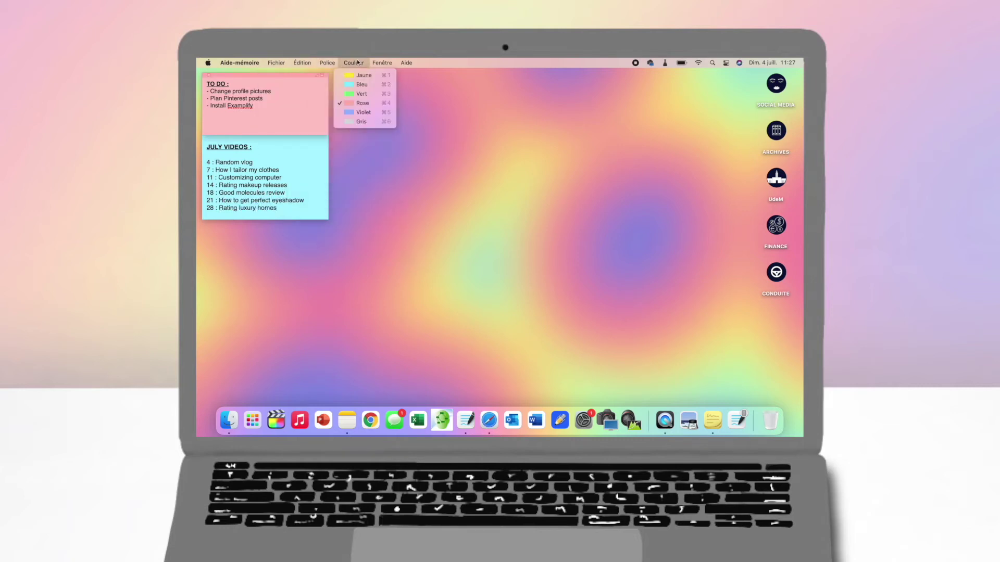
click(354, 63)
click(382, 63)
click(396, 150)
click(224, 148)
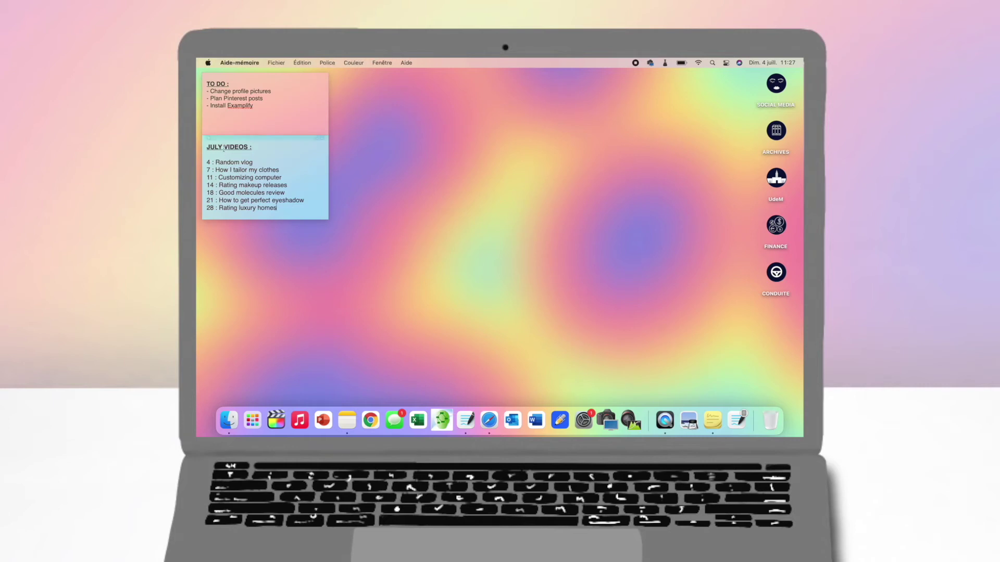
text(2021)
click(272, 248)
click(230, 111)
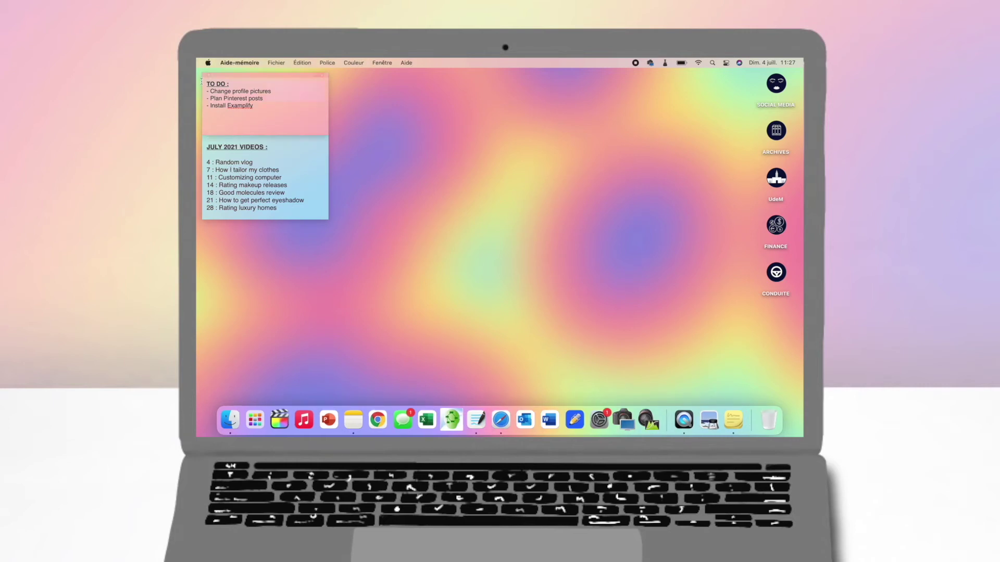
click(383, 62)
click(365, 126)
click(263, 206)
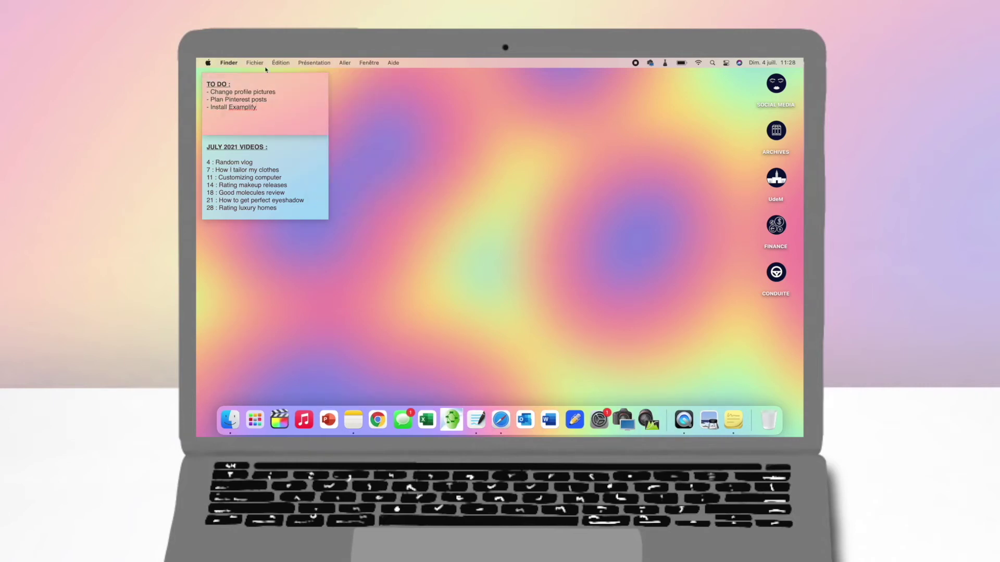
Create a purple note with a styled TO BUY : heading
click(276, 63)
click(281, 76)
click(354, 62)
click(363, 112)
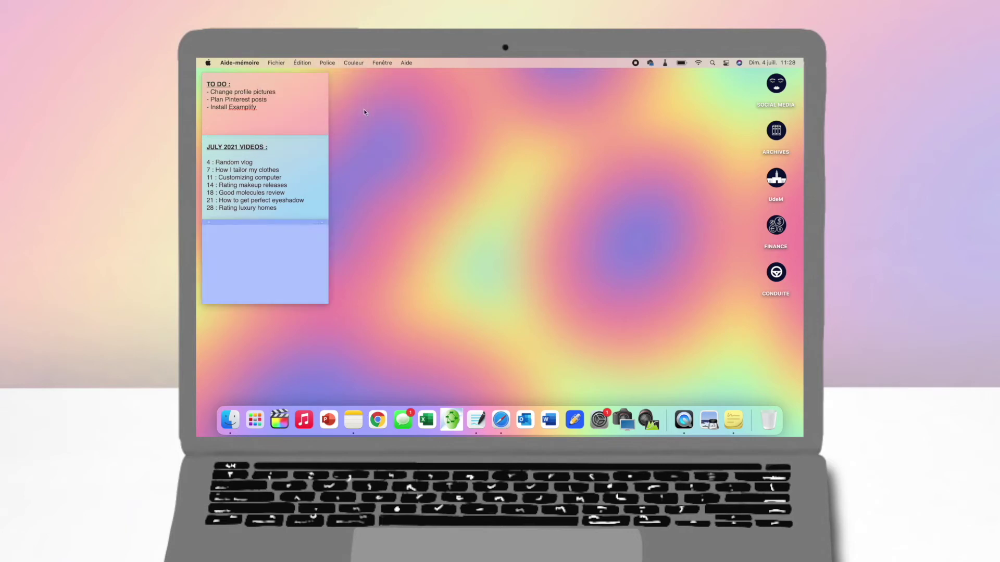
click(353, 63)
click(354, 63)
text(TO BUY :)
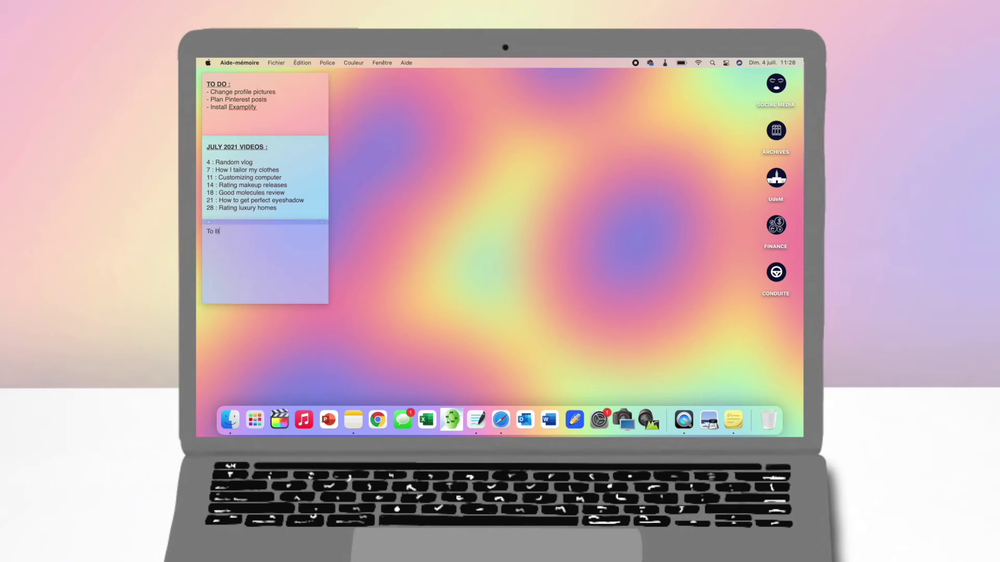
click(328, 63)
click(325, 85)
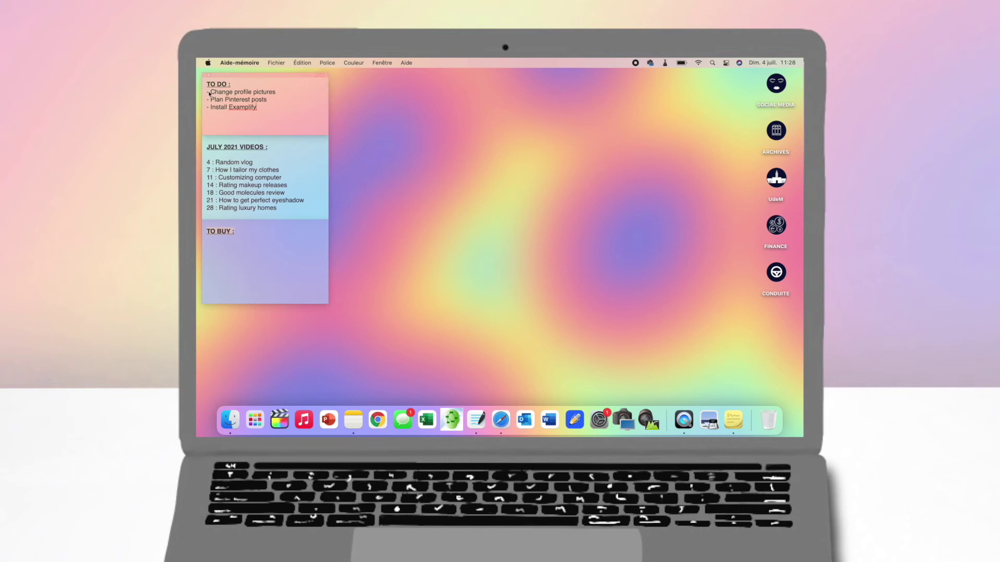
List E-drill bits (nails), Note pads and Hard wax under TO BUY, ending with a '- ...' line
key(Return)
key(Return)
text(- Nail bits)
text(E-drill bits)
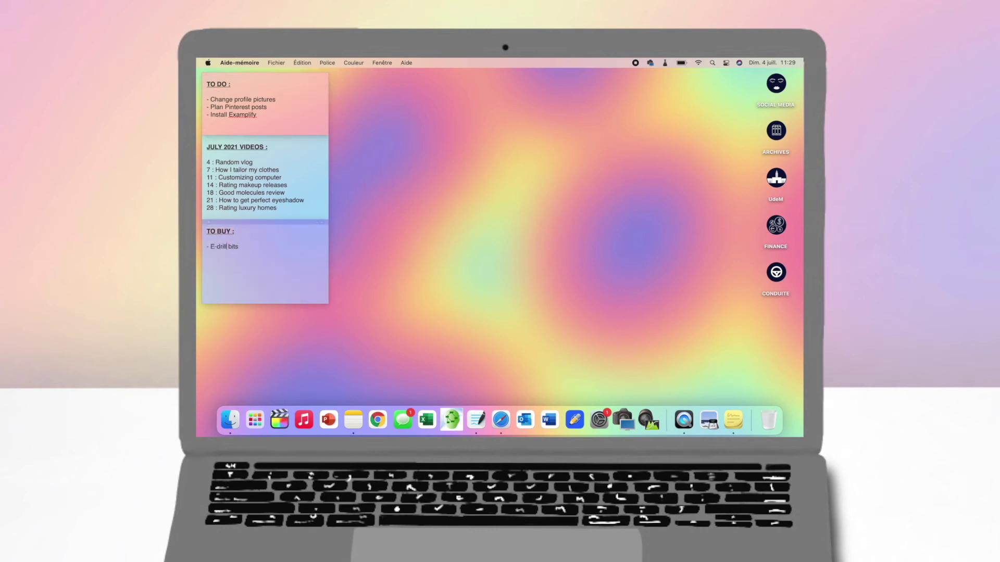
text( (nails))
key(Return)
text(- Note pads)
key(Return)
text(- Hard wax)
key(Return)
text(- ...)
click(417, 227)
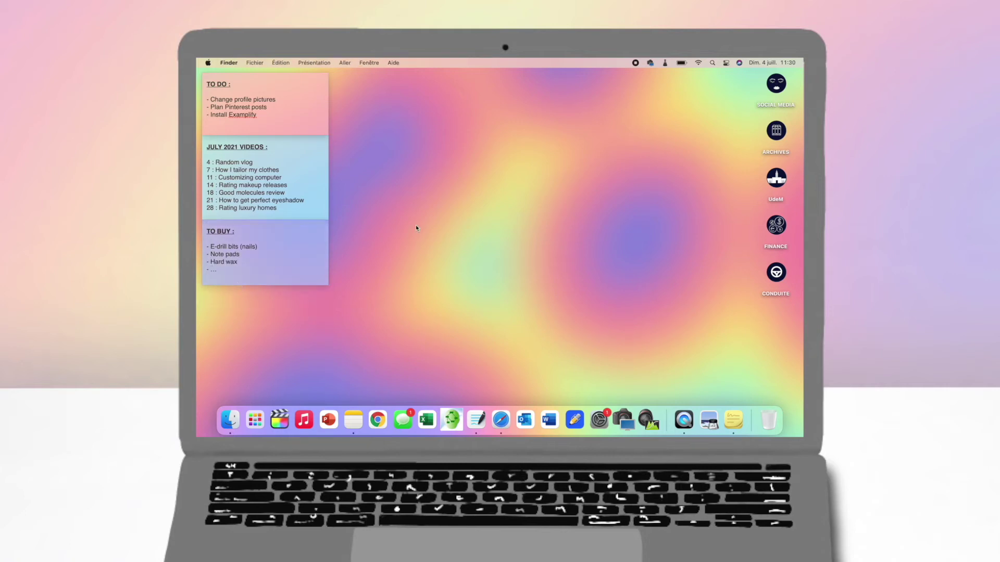
Raise the desktop's Taille des icônes from 64×64 to 92×92 in the view options
drag(747, 104, 771, 303)
right_click(767, 283)
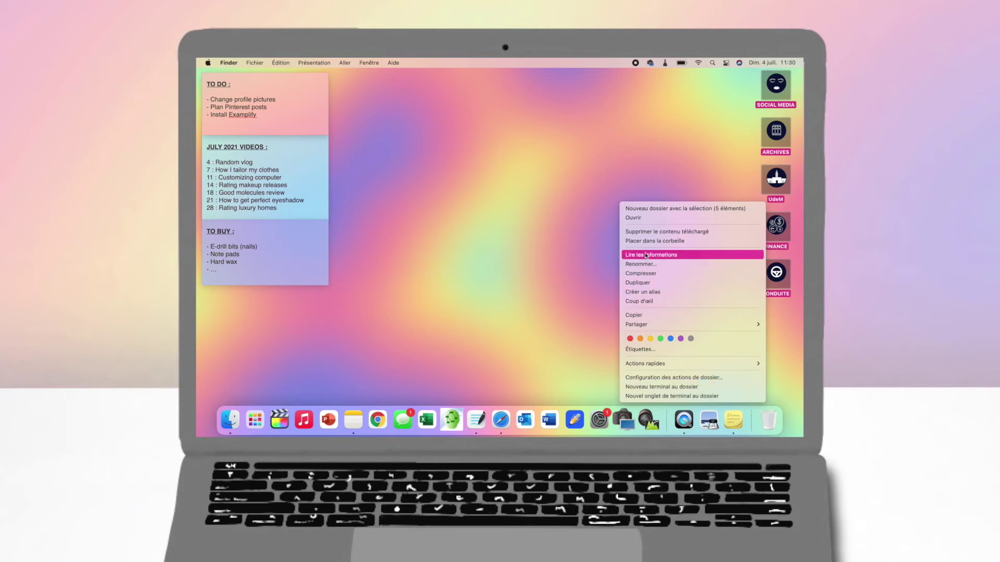
mouse_move(665, 368)
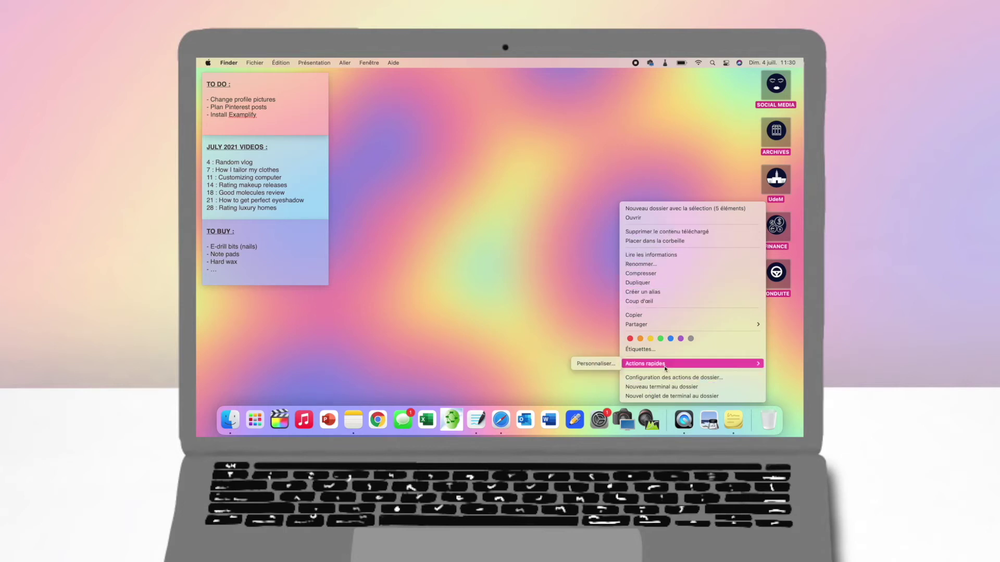
click(594, 314)
right_click(592, 311)
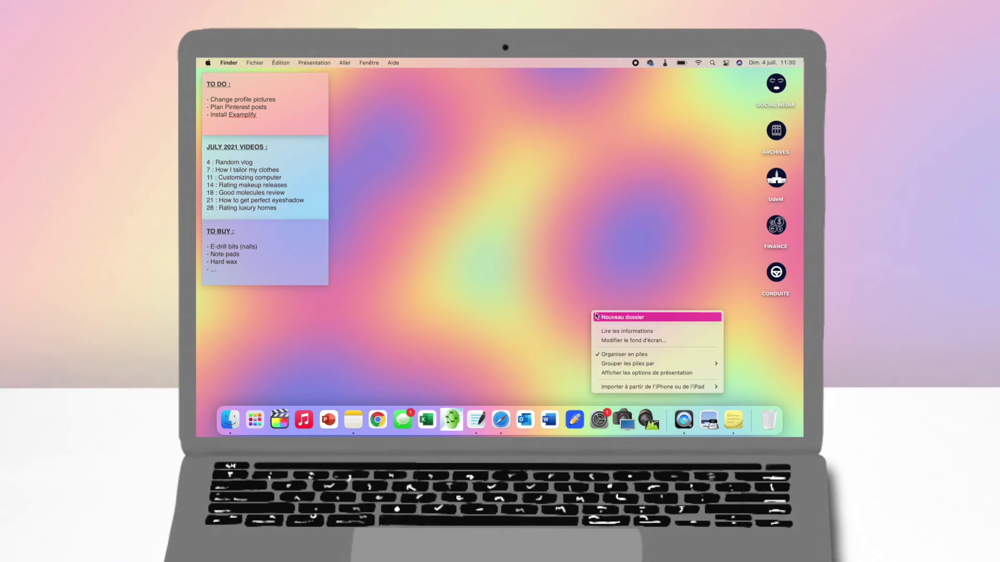
click(619, 373)
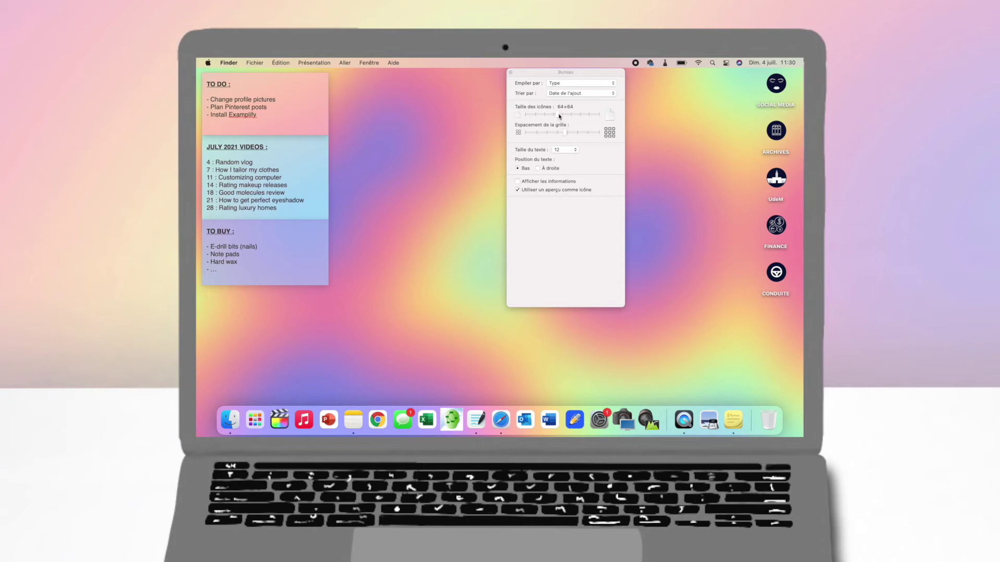
drag(561, 116, 577, 117)
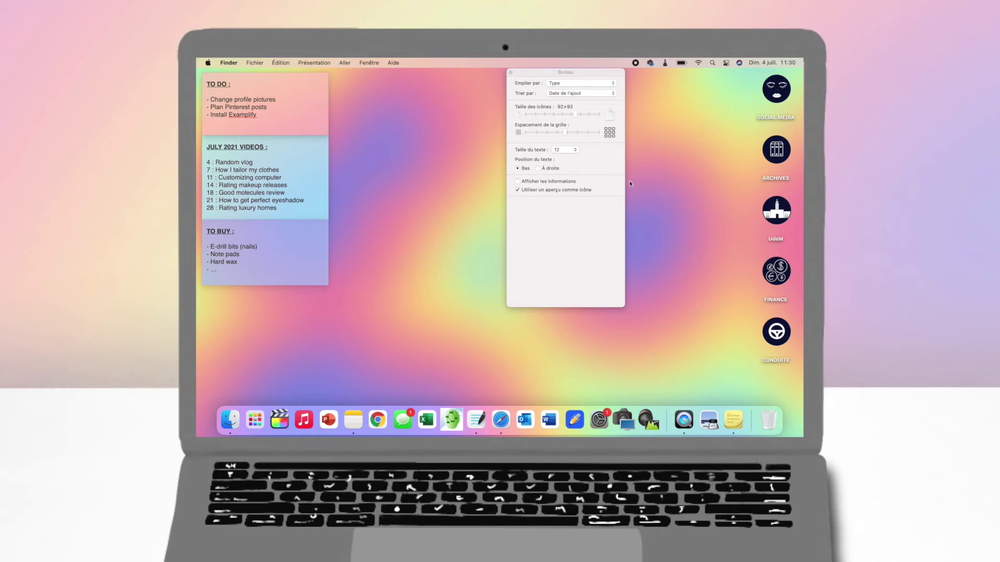
click(511, 73)
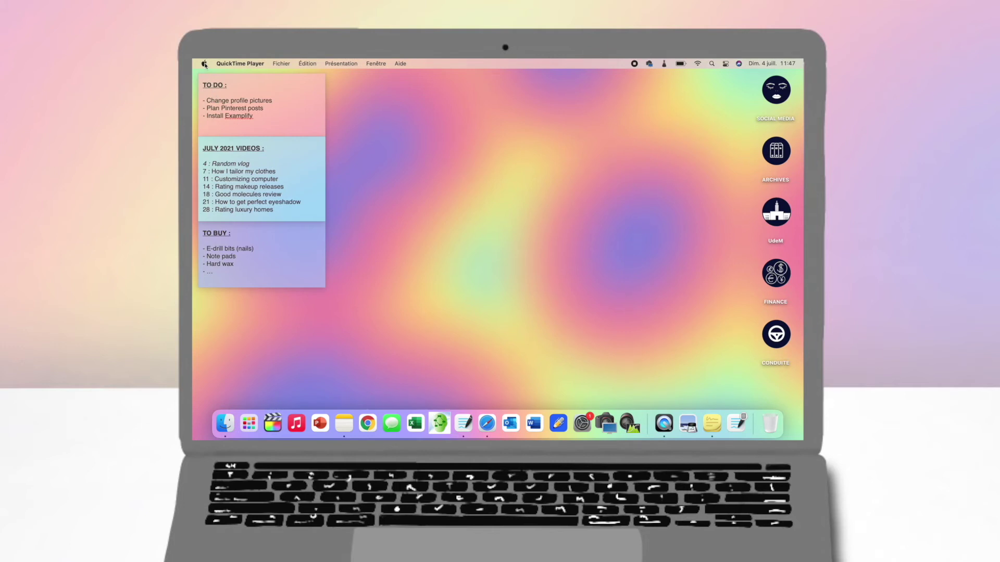
Open Préférences Système from the Apple menu and go to Utilisateurs et groupes
click(204, 64)
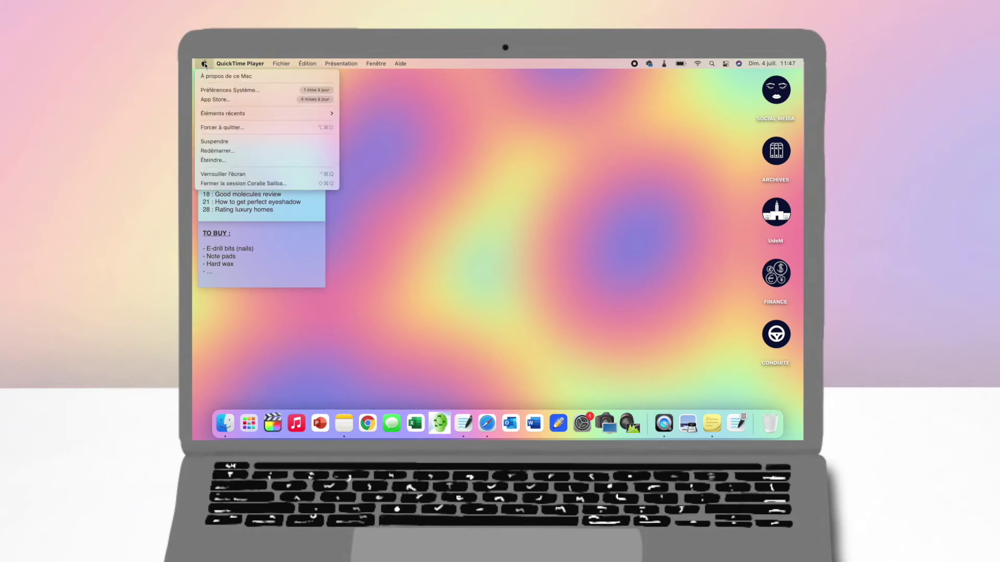
click(212, 90)
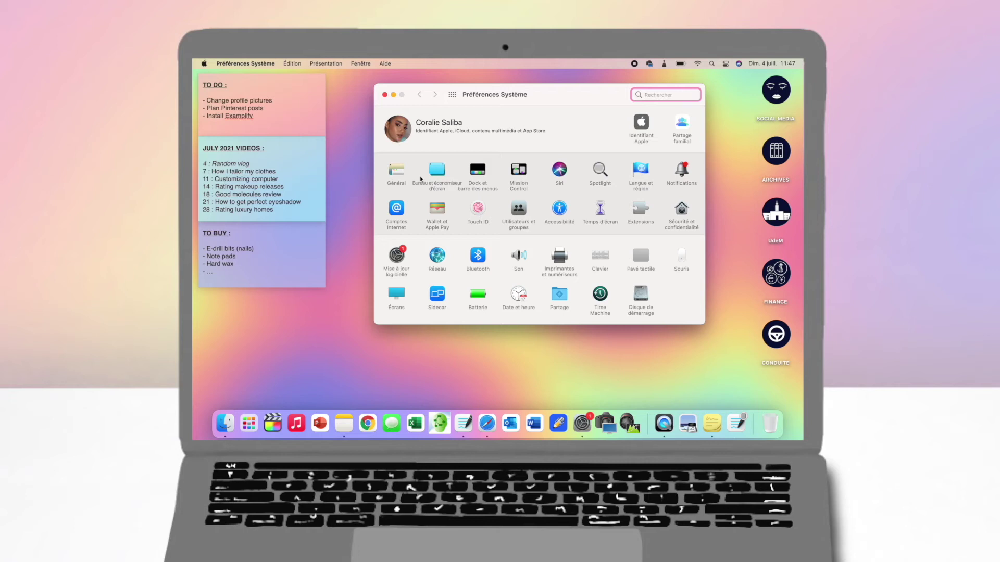
click(521, 212)
click(490, 147)
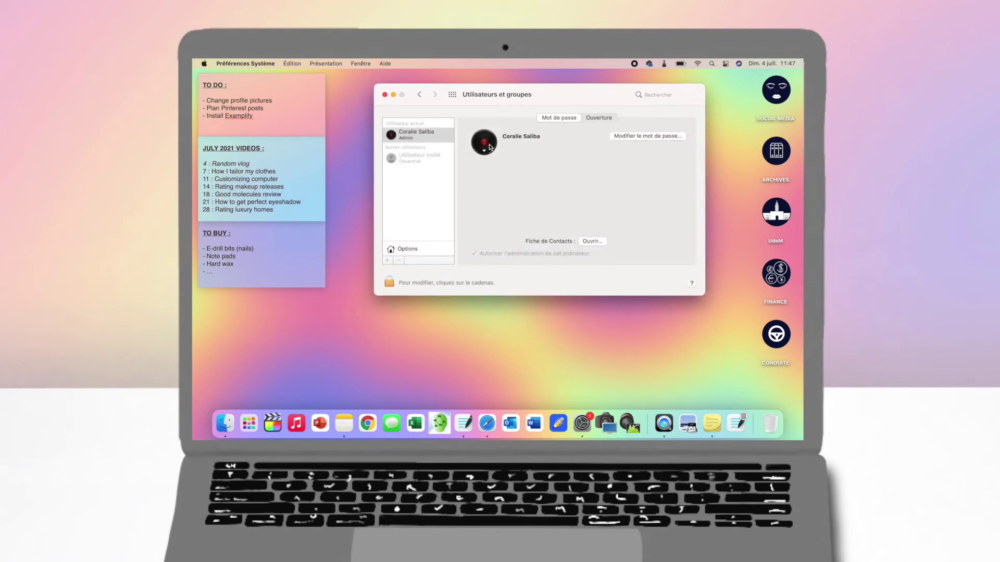
Browse the default profile pictures and the camera option for the account picture
click(484, 153)
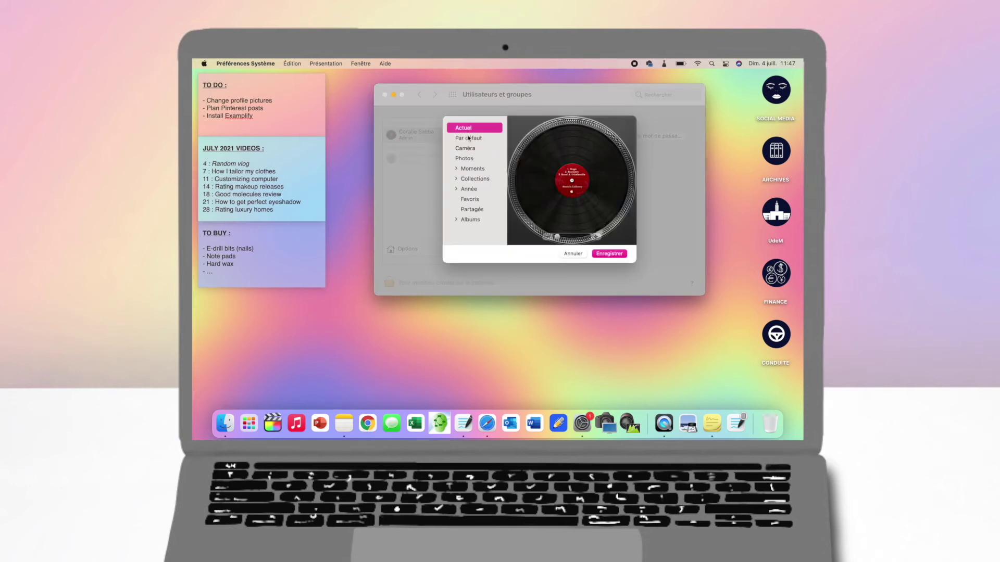
click(469, 139)
scroll(526, 177, down, 10)
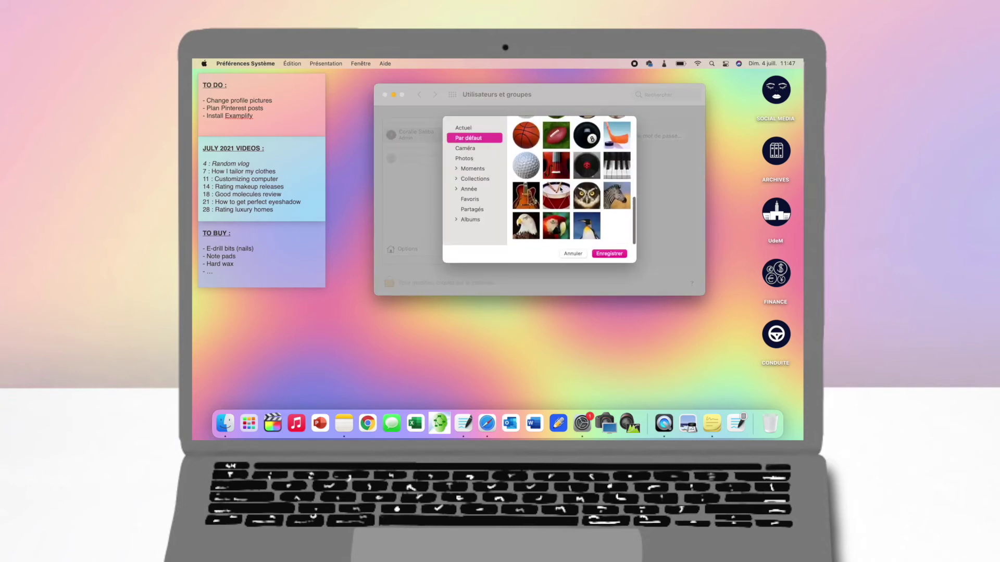
click(479, 150)
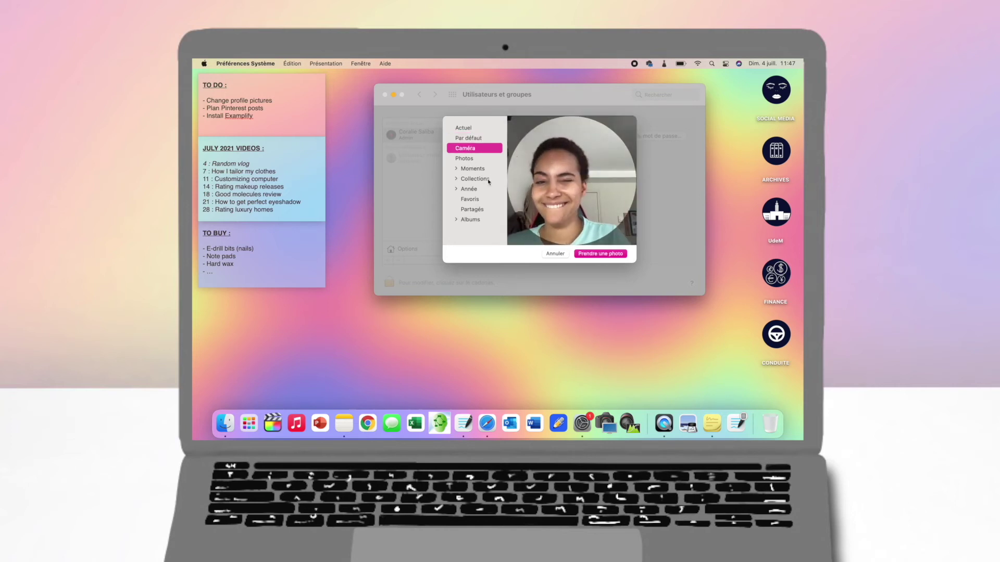
Browse the photo library and pick a portrait photo
click(465, 158)
scroll(560, 161, down, 10)
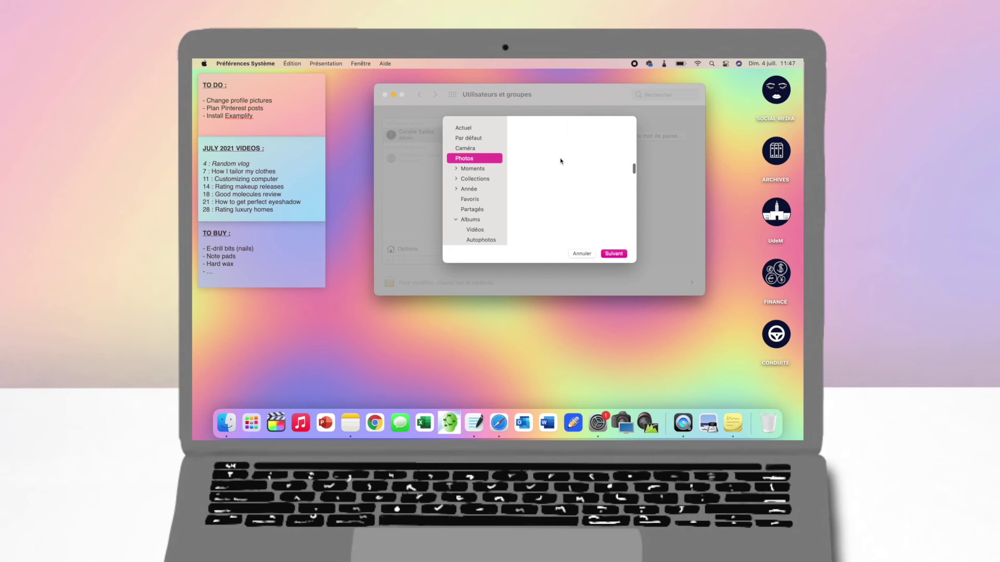
scroll(560, 161, down, 5)
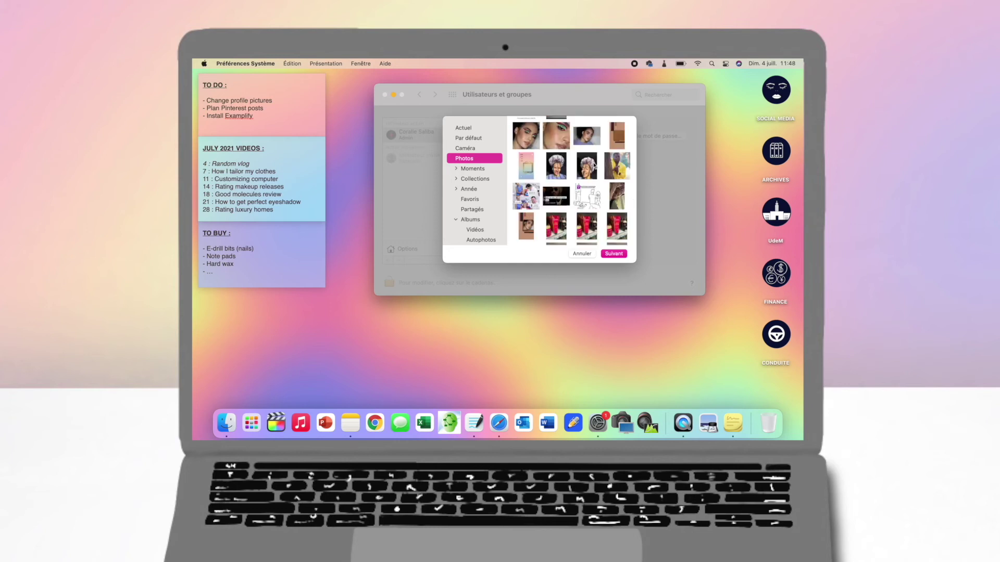
scroll(593, 164, down, 8)
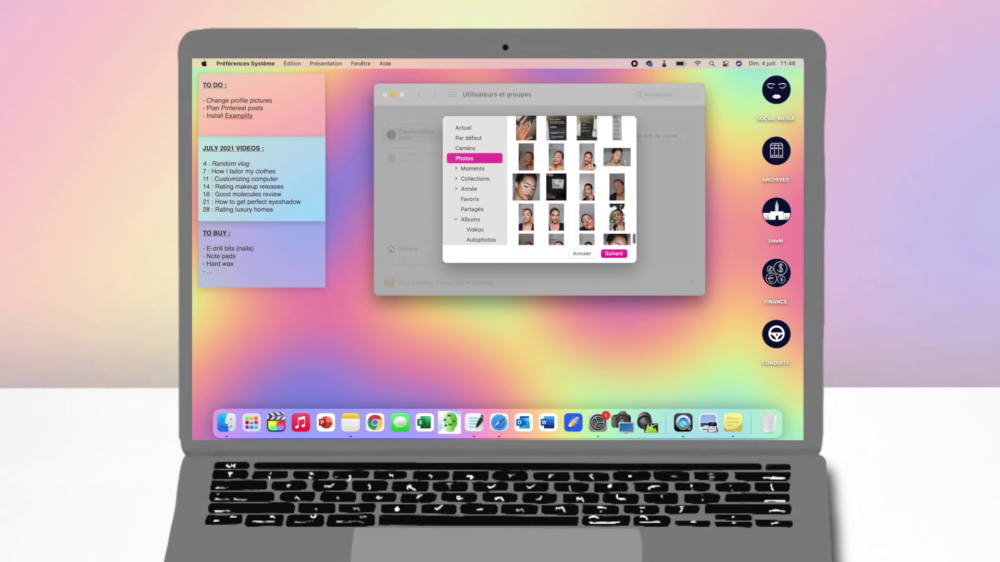
scroll(594, 165, up, 3)
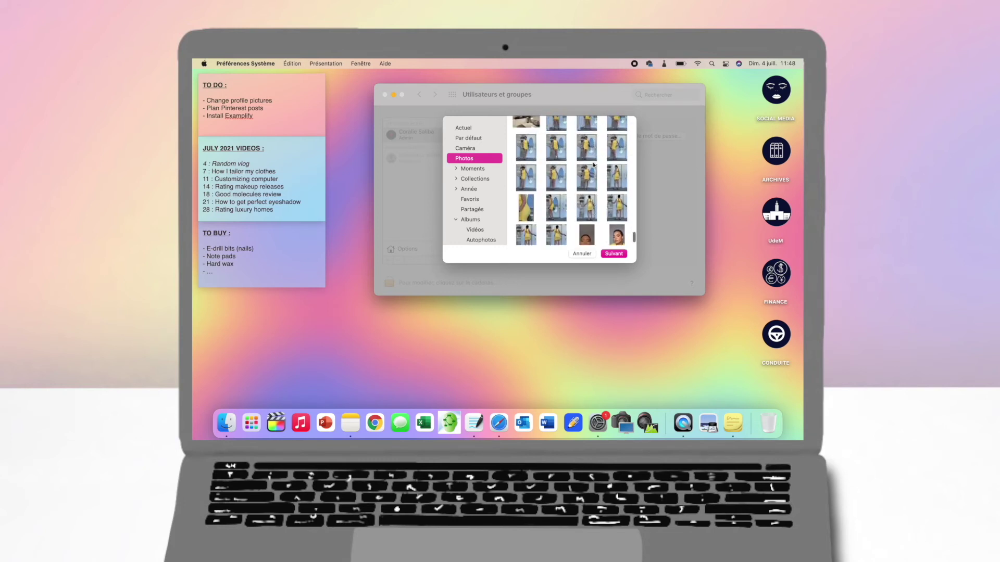
scroll(594, 165, up, 2)
scroll(594, 165, up, 2)
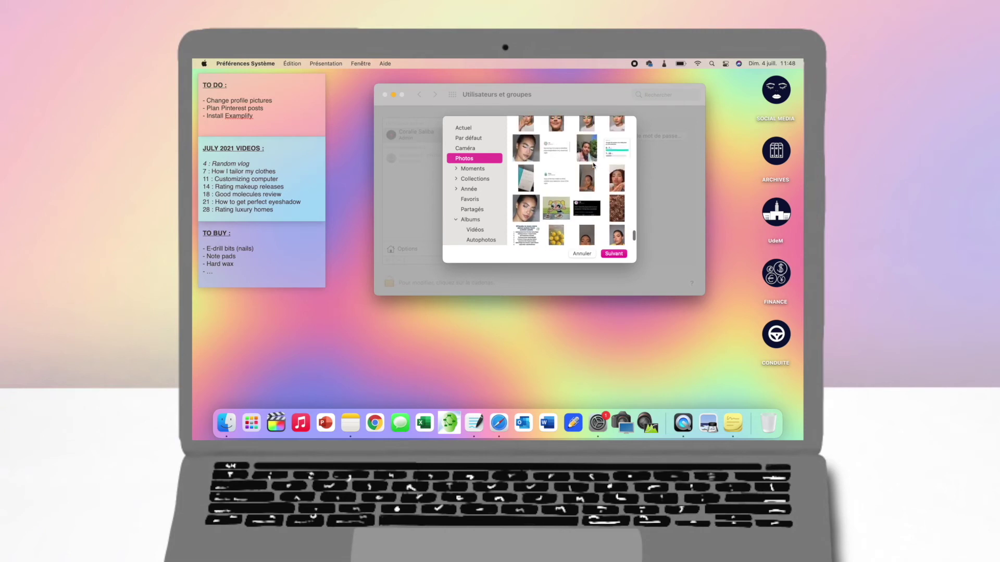
scroll(593, 165, up, 3)
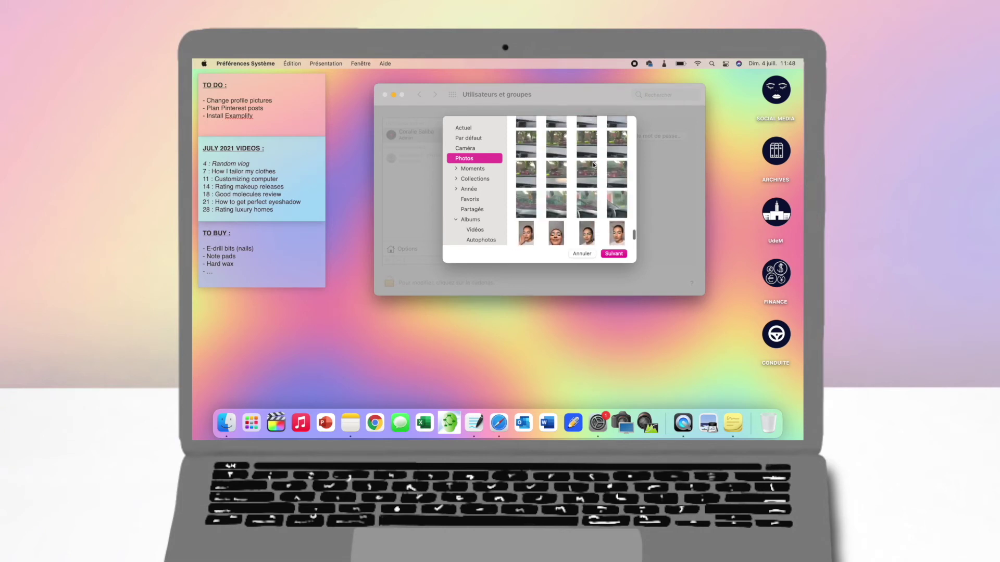
scroll(594, 165, up, 3)
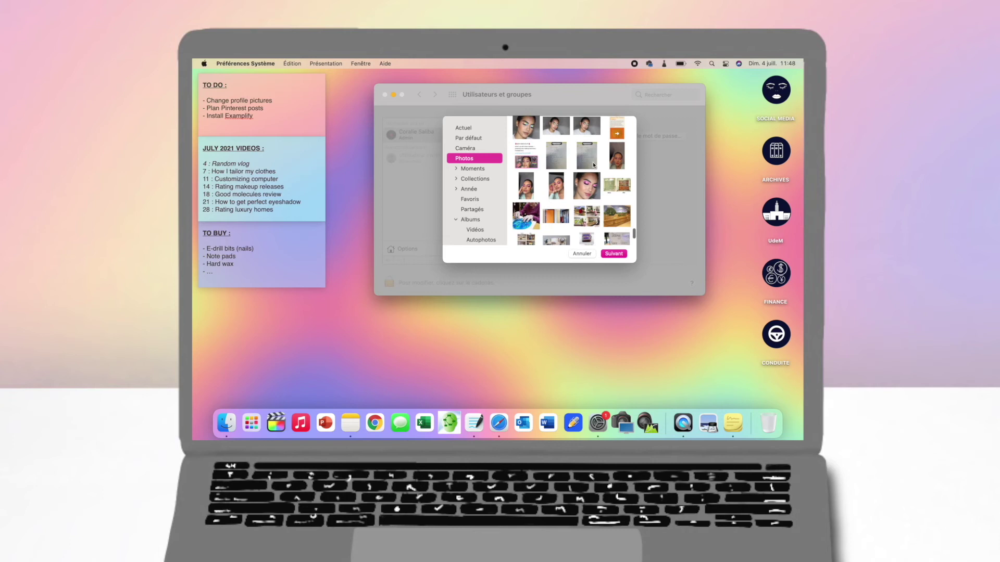
scroll(594, 165, up, 3)
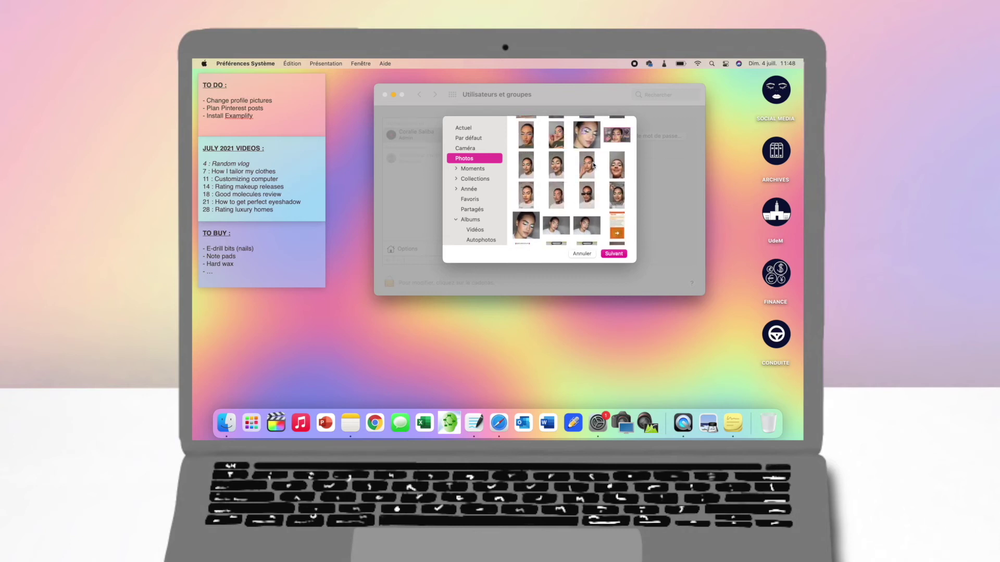
scroll(594, 164, up, 3)
scroll(593, 164, up, 3)
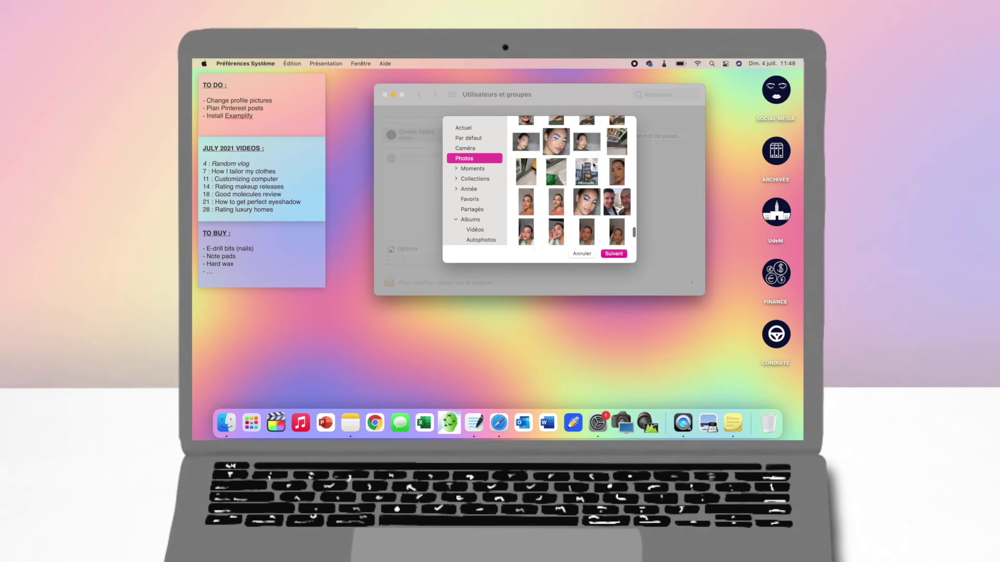
scroll(593, 165, up, 5)
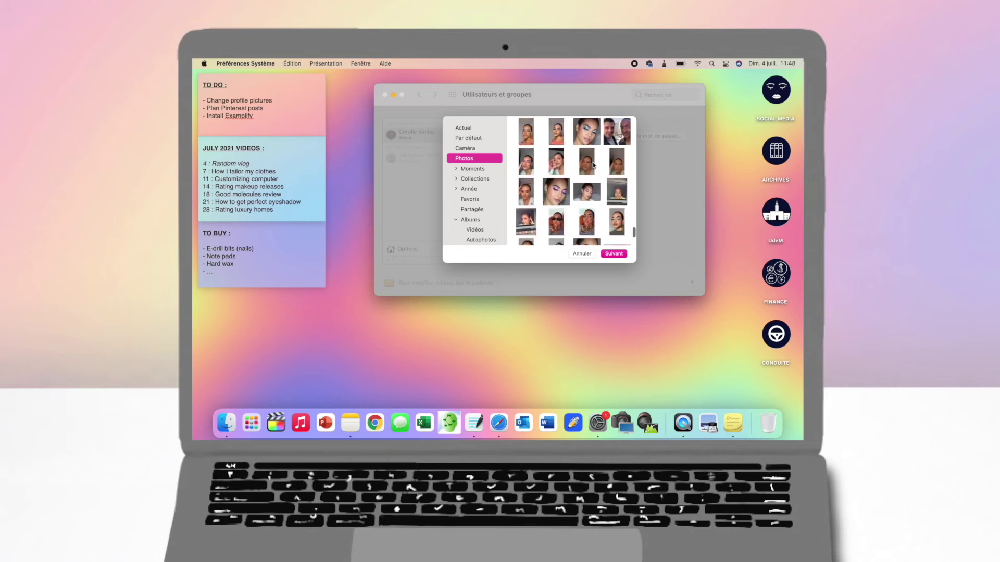
scroll(594, 164, down, 3)
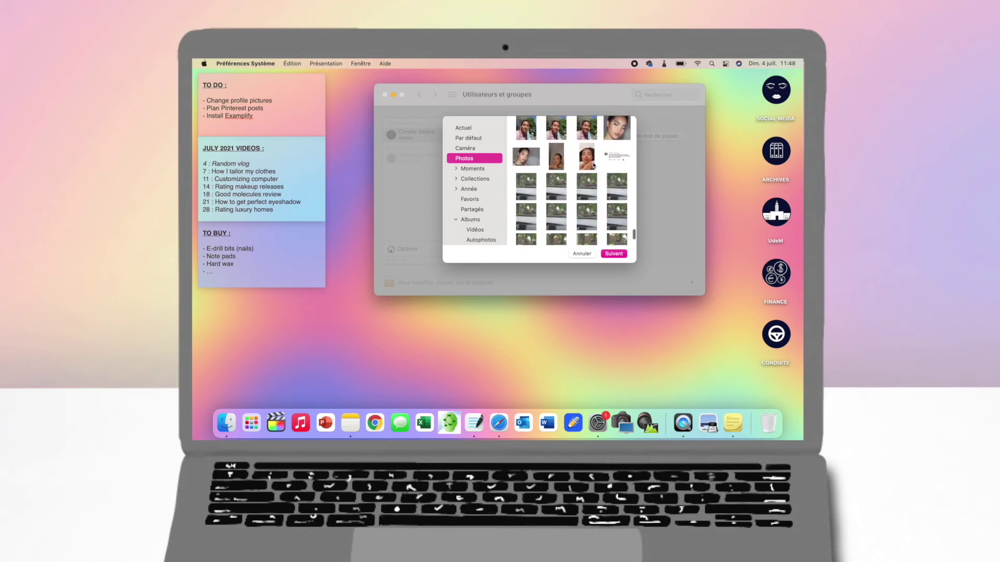
click(557, 159)
Zoom the portrait out in the circular crop, save it, quit System Preferences, and launch Chrome
click(613, 254)
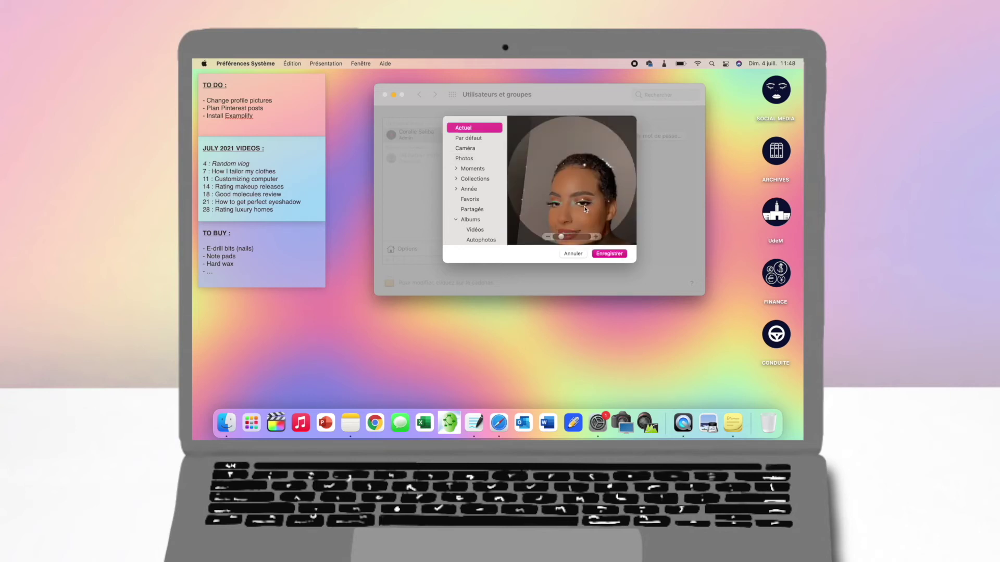
drag(570, 238, 568, 181)
click(609, 254)
key(super+q)
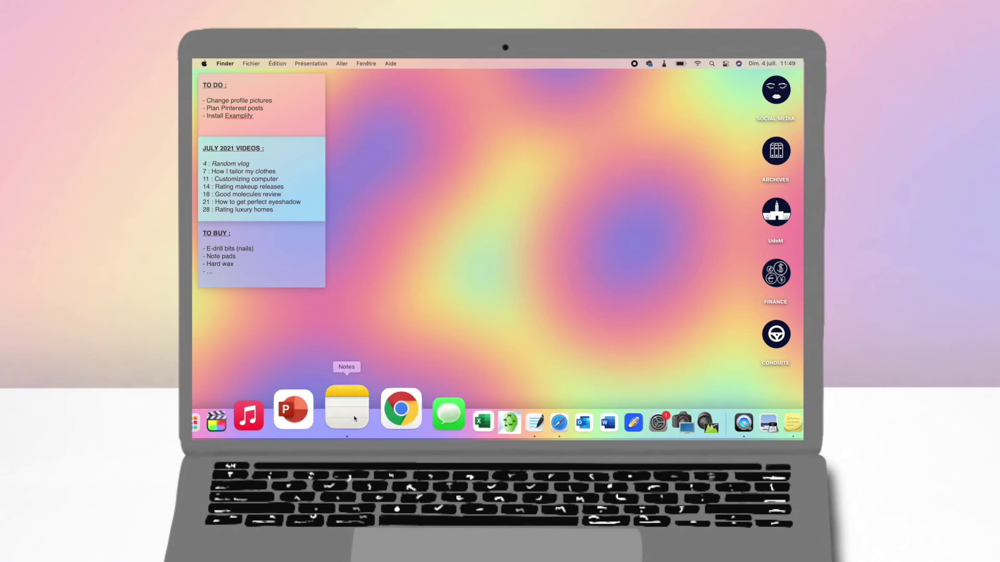
click(376, 421)
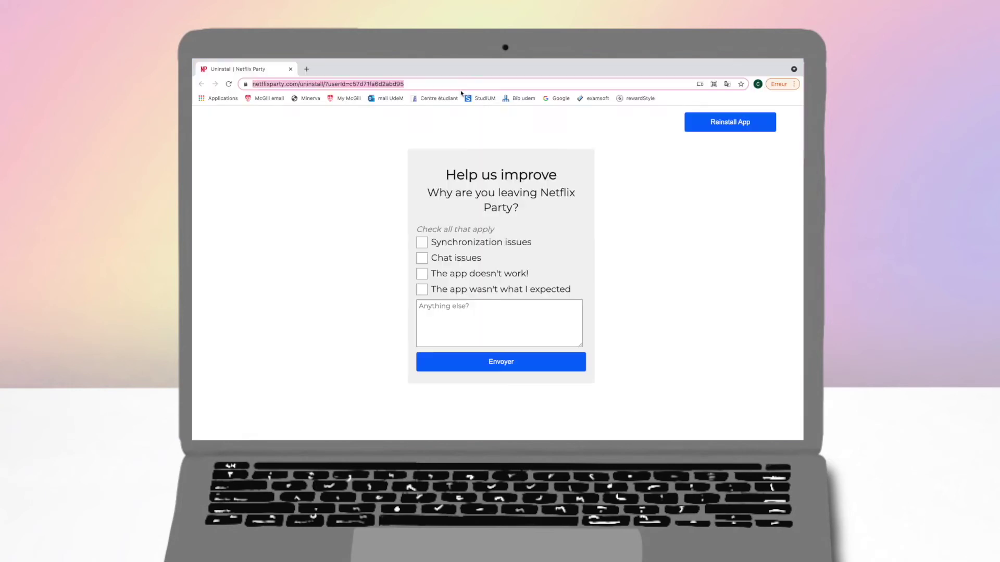
Find the Momentum extension in the Chrome Web Store through a Google search for 'chrome extension'
text(googl)
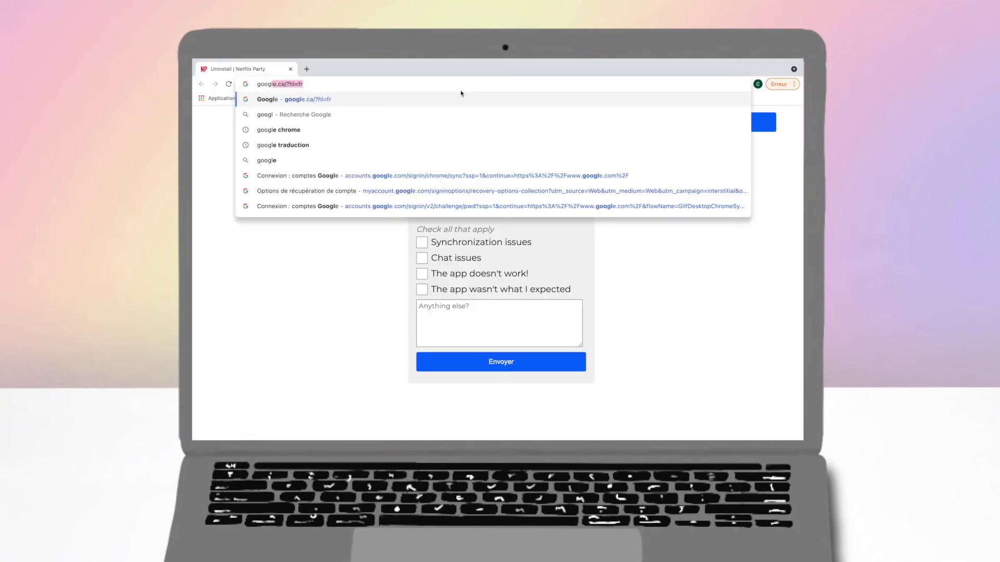
text(echrome extension)
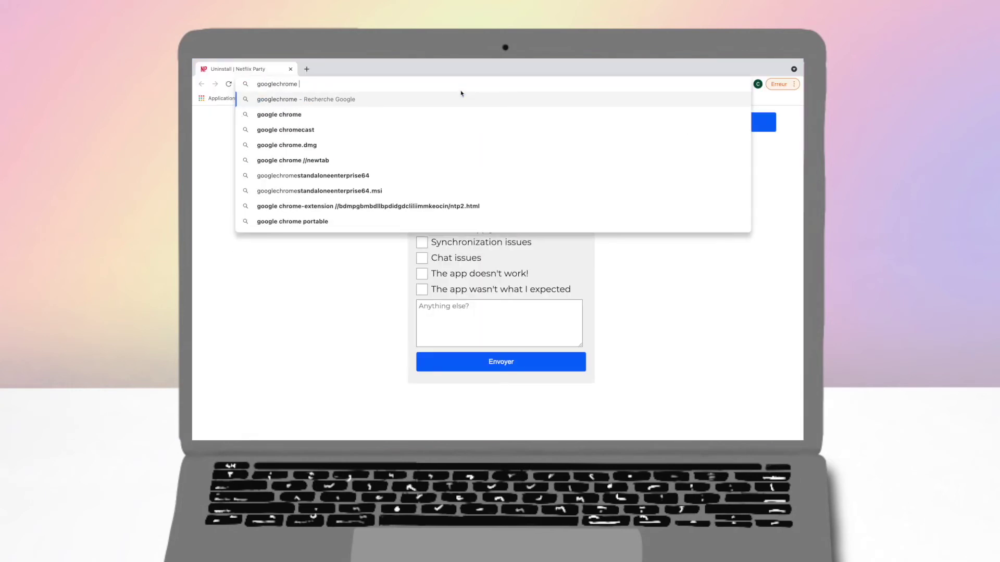
click(351, 114)
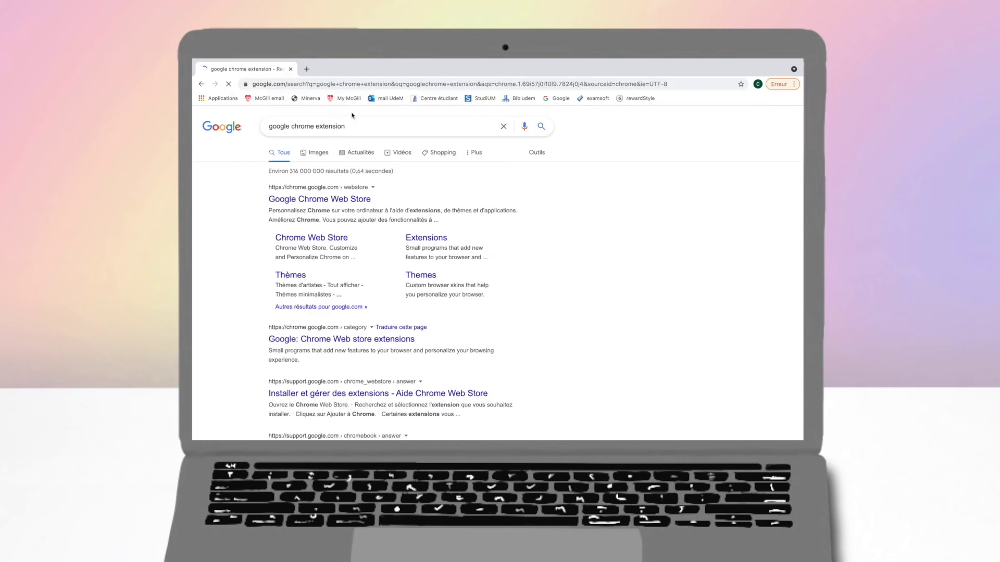
click(336, 202)
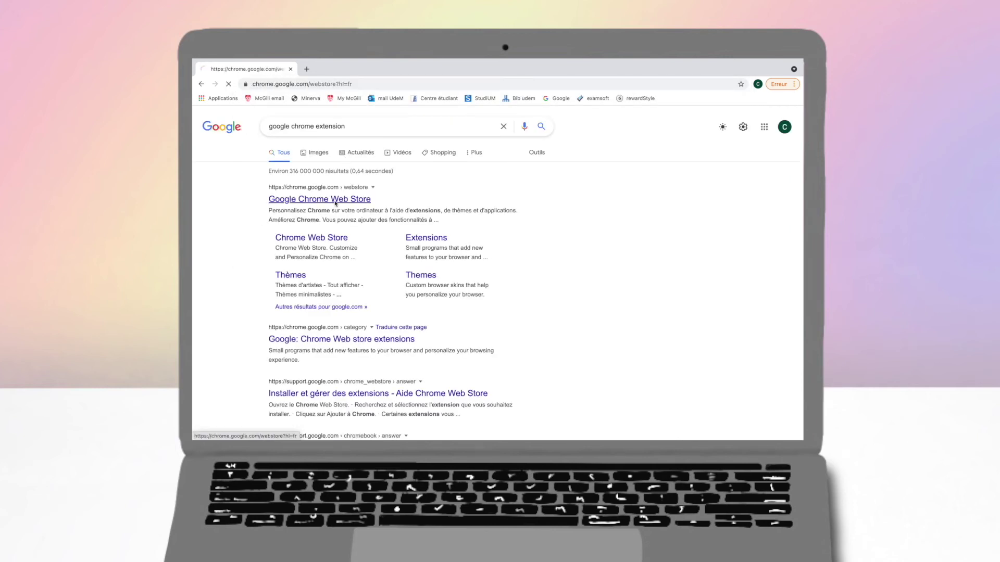
scroll(398, 313, down, 3)
scroll(398, 314, up, 3)
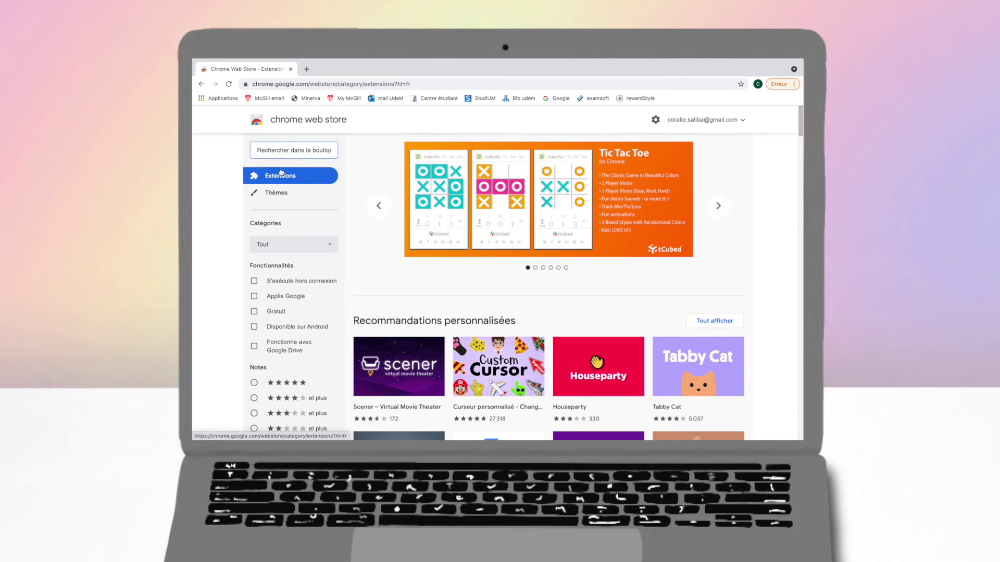
click(281, 150)
text(momen)
click(268, 200)
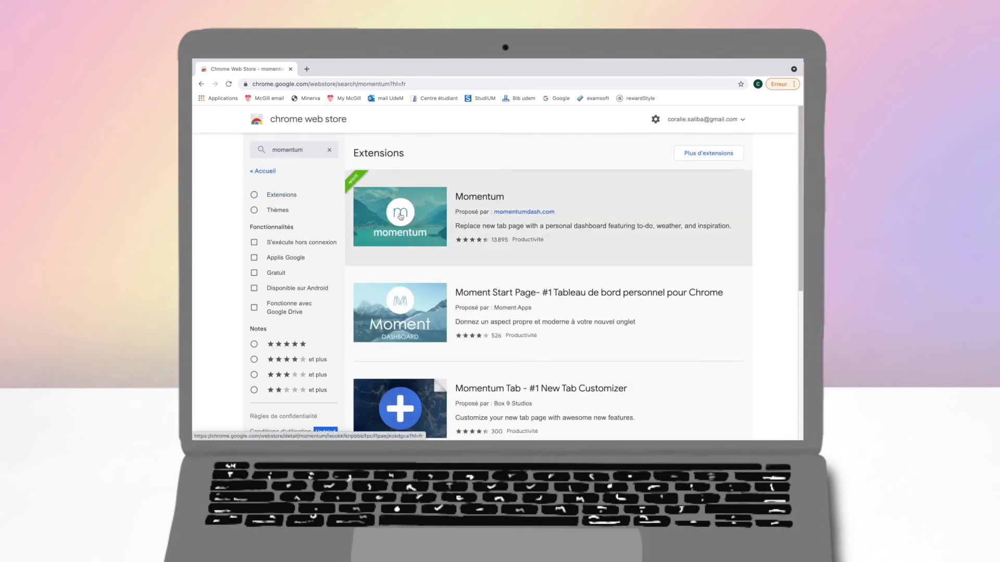
click(398, 226)
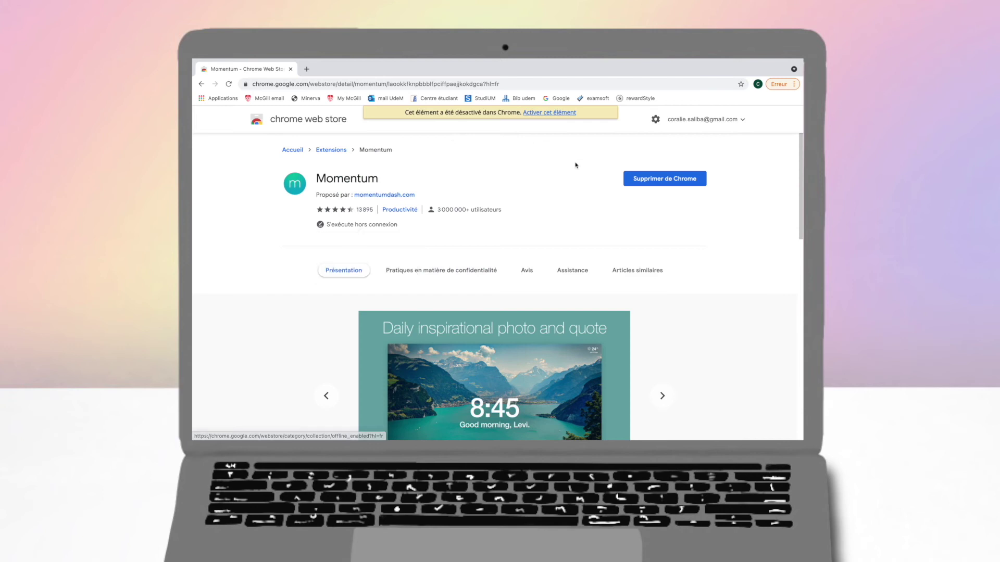
Remove and reinstall Momentum, enter the user's name, and return to the Web Store page
click(630, 178)
click(553, 274)
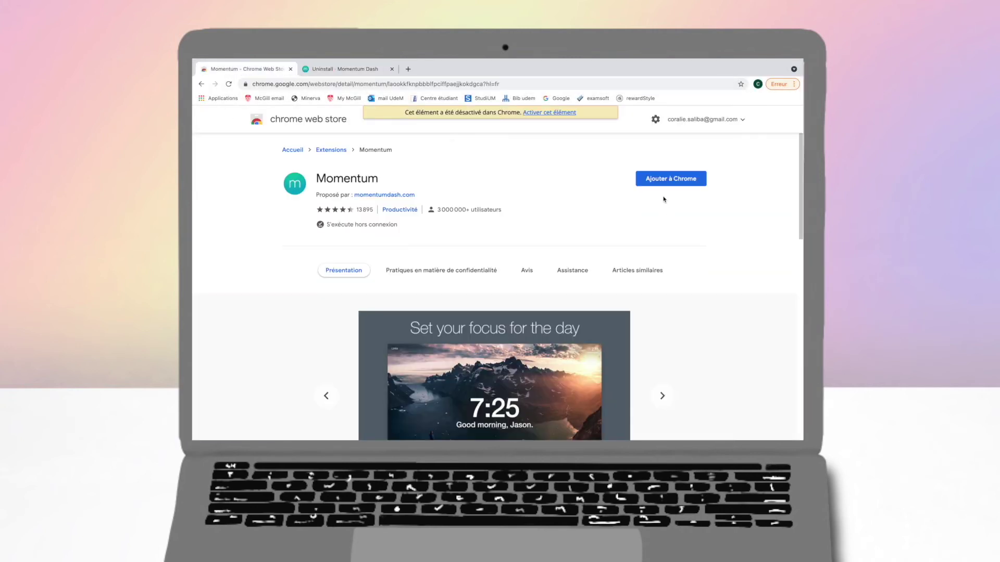
click(665, 178)
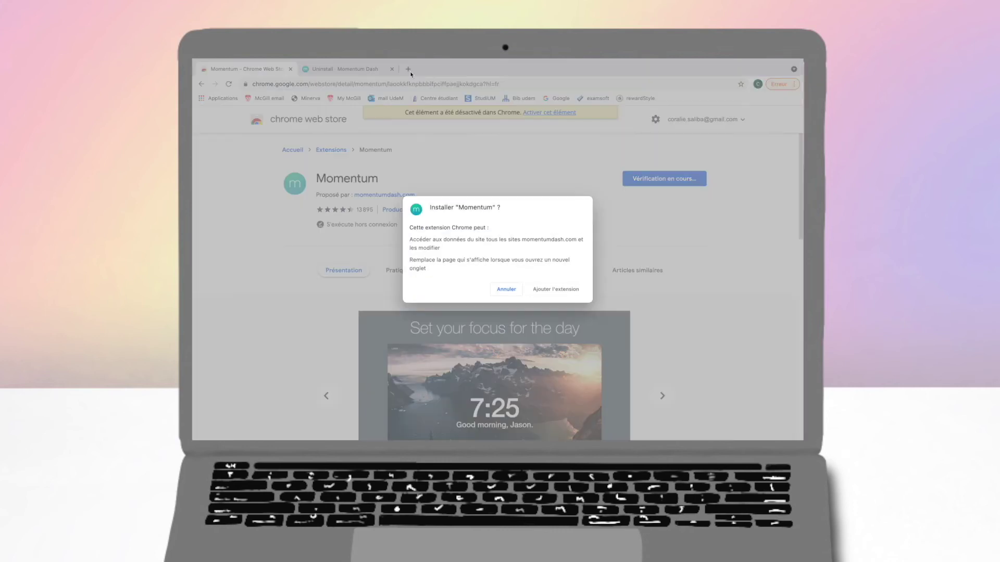
click(553, 288)
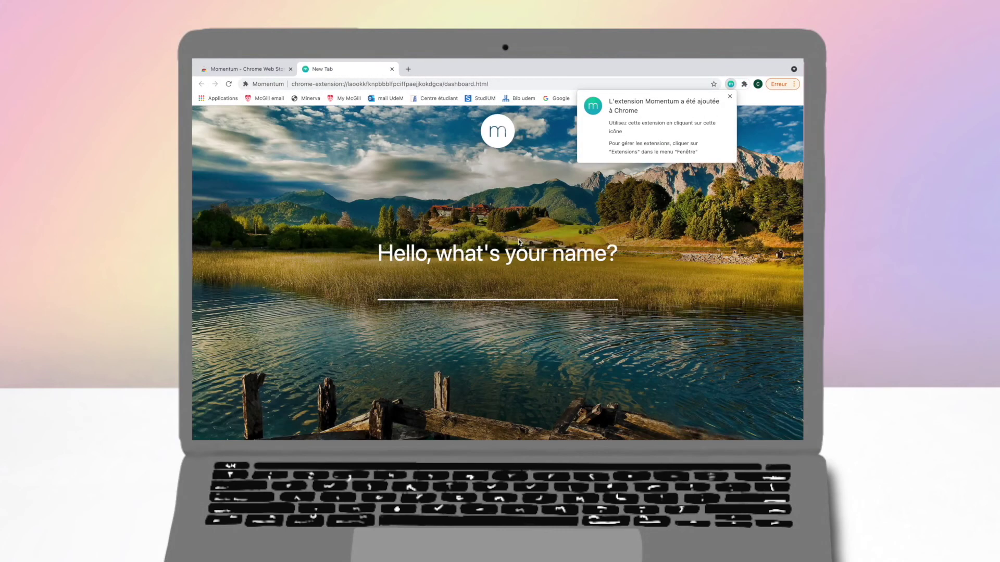
text(Cor)
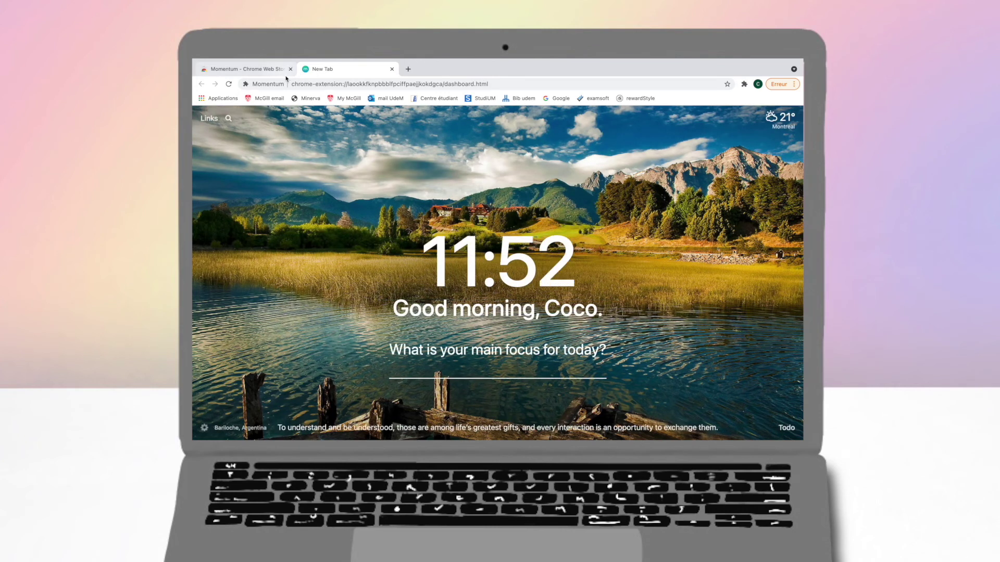
click(243, 69)
Scroll through the Web Store's Extensions category sections, then close the Web Store tab
click(326, 150)
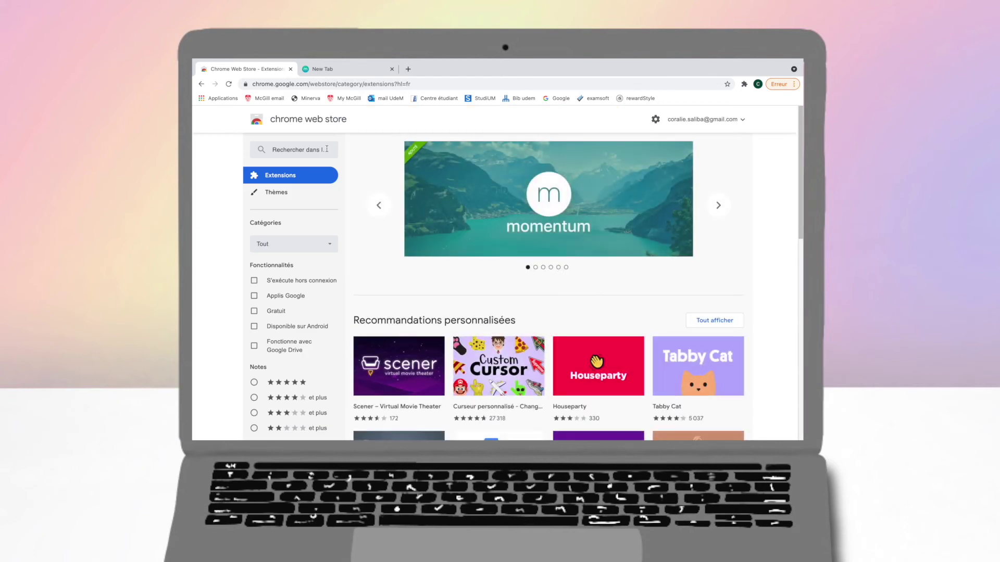
scroll(505, 274, down, 3)
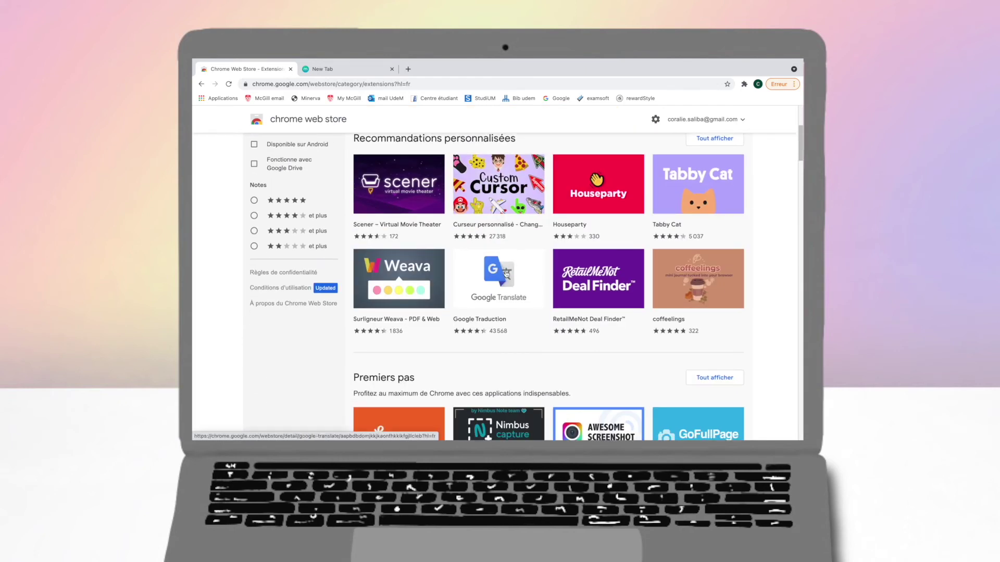
scroll(506, 274, down, 3)
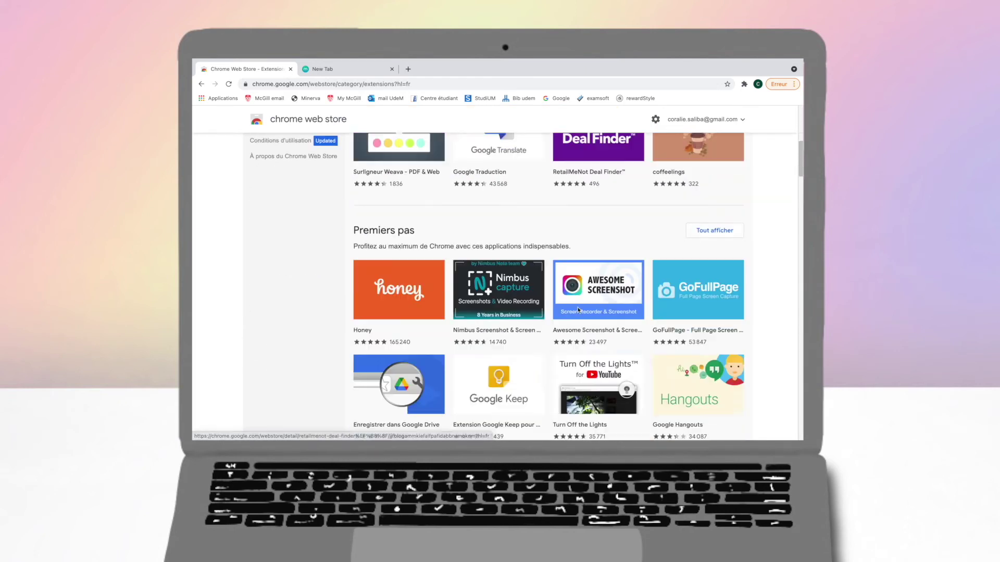
scroll(578, 310, down, 2)
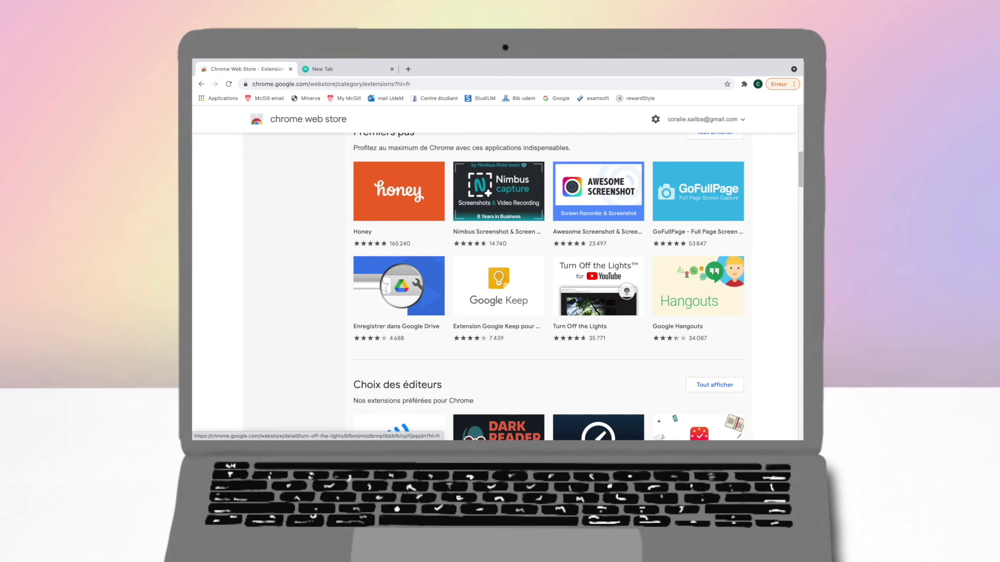
scroll(578, 311, down, 10)
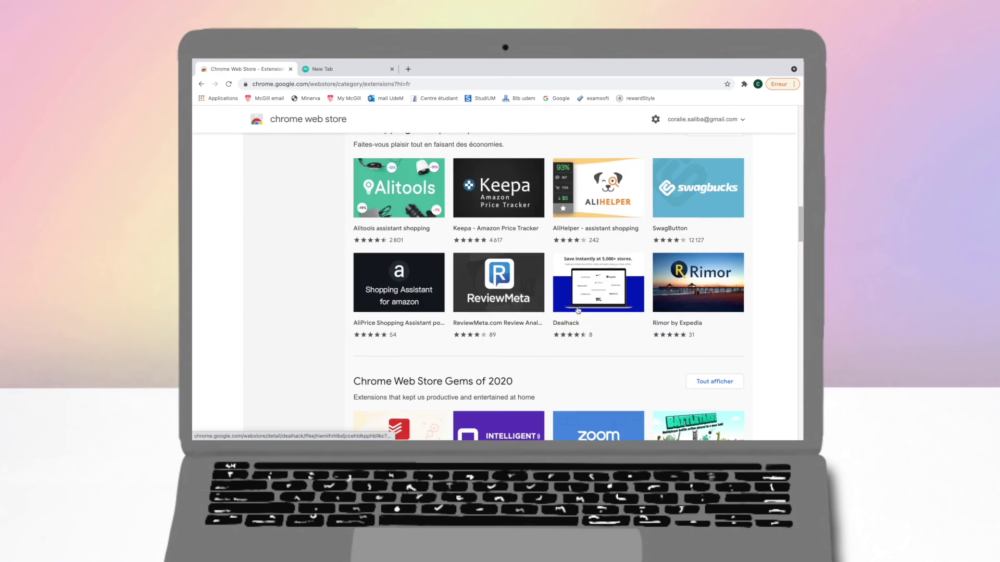
scroll(578, 310, down, 10)
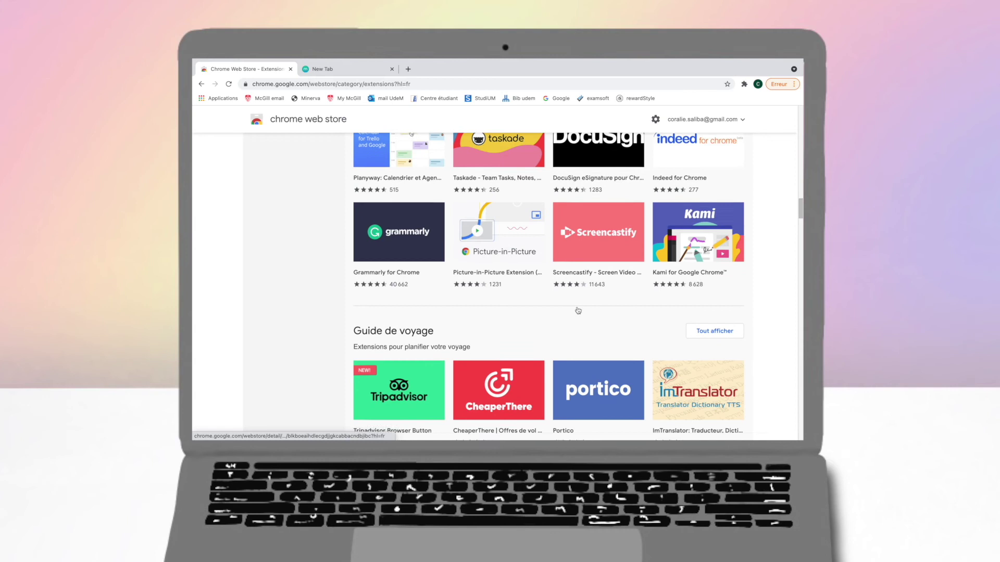
scroll(578, 310, down, 10)
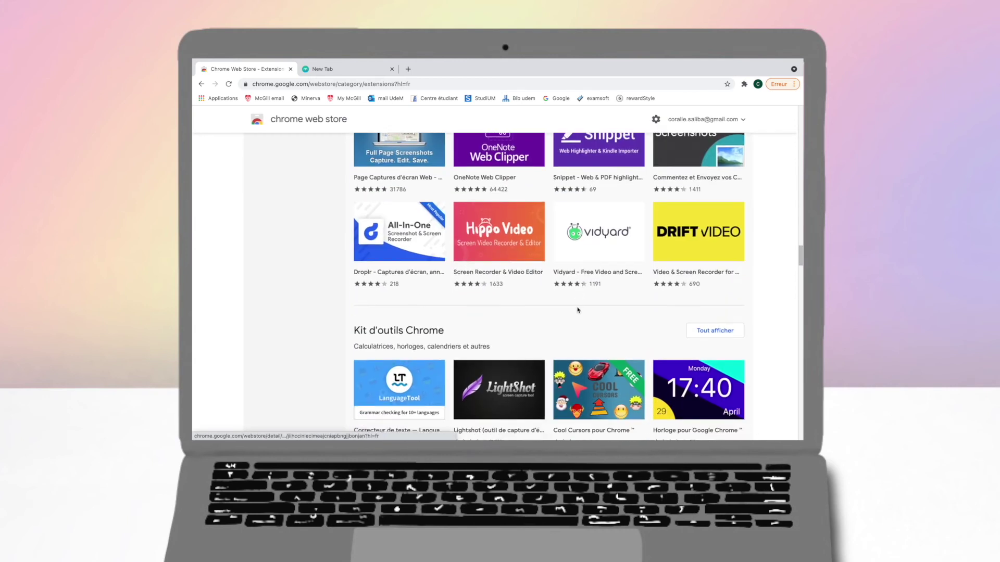
scroll(577, 311, down, 12)
scroll(577, 312, up, 9)
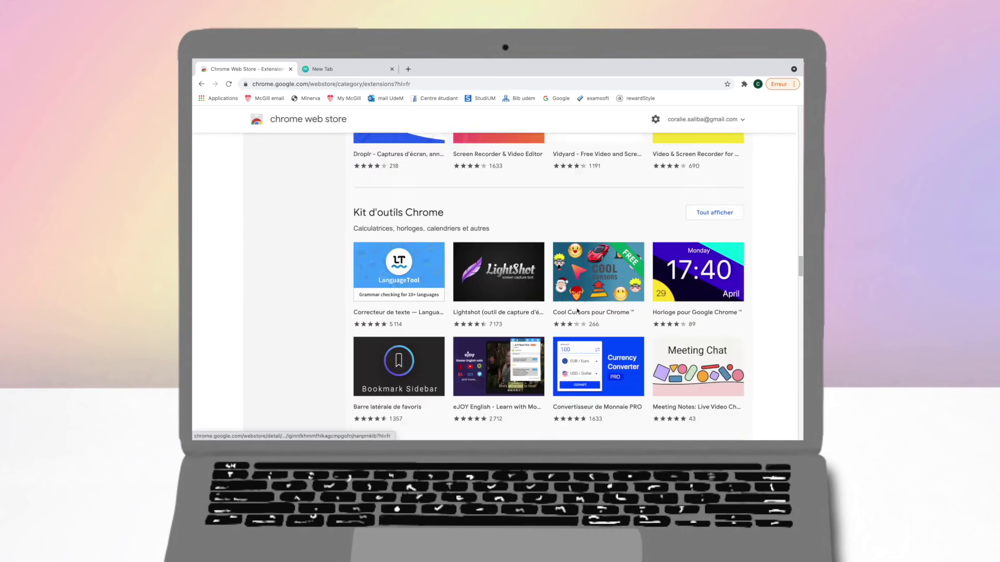
scroll(577, 310, up, 20)
click(290, 69)
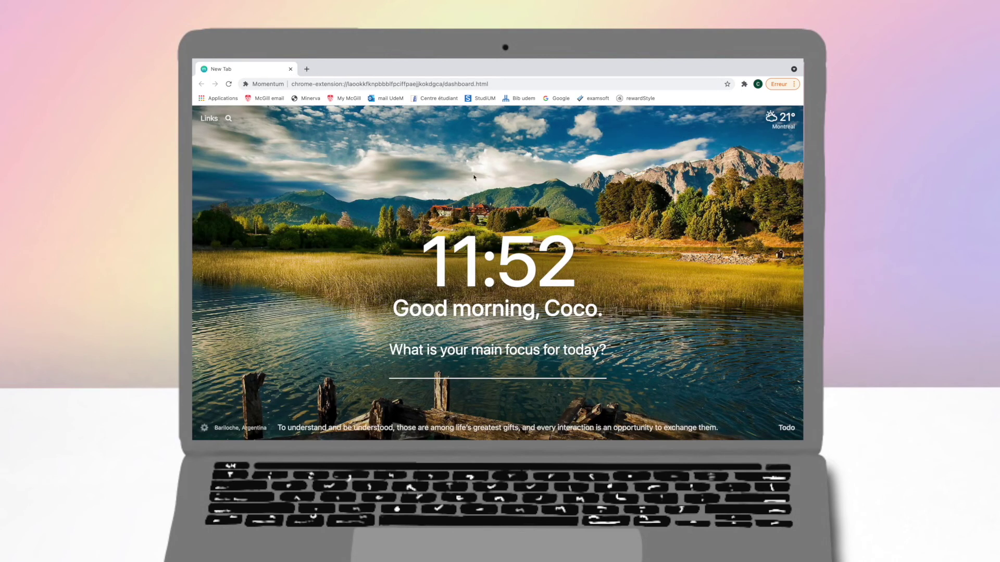
Switch to the desktop and create a 'Desktop visuals' folder inside ARCHIVES
key(ctrl+Left)
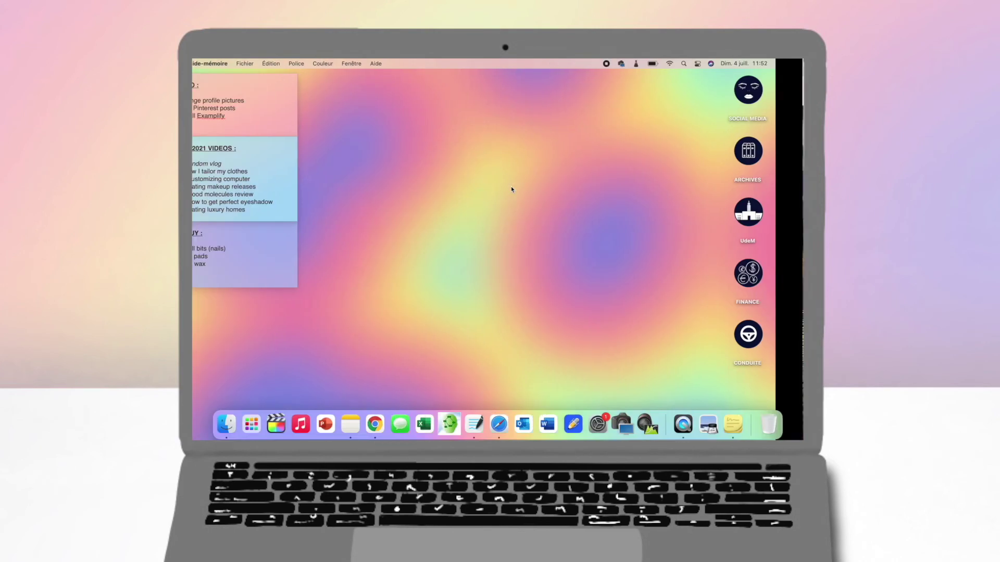
key(ctrl+Right)
key(ctrl+Left)
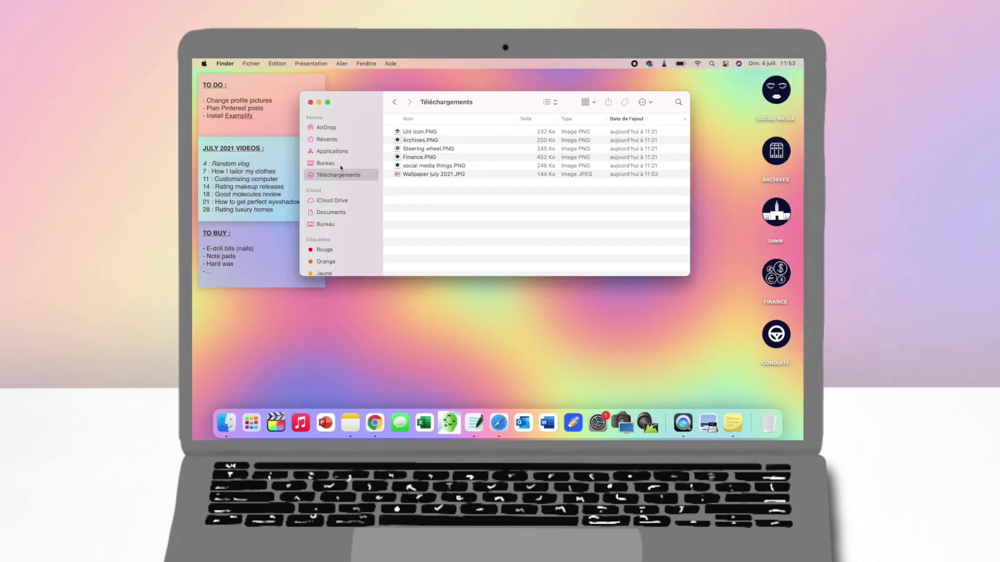
double_click(776, 151)
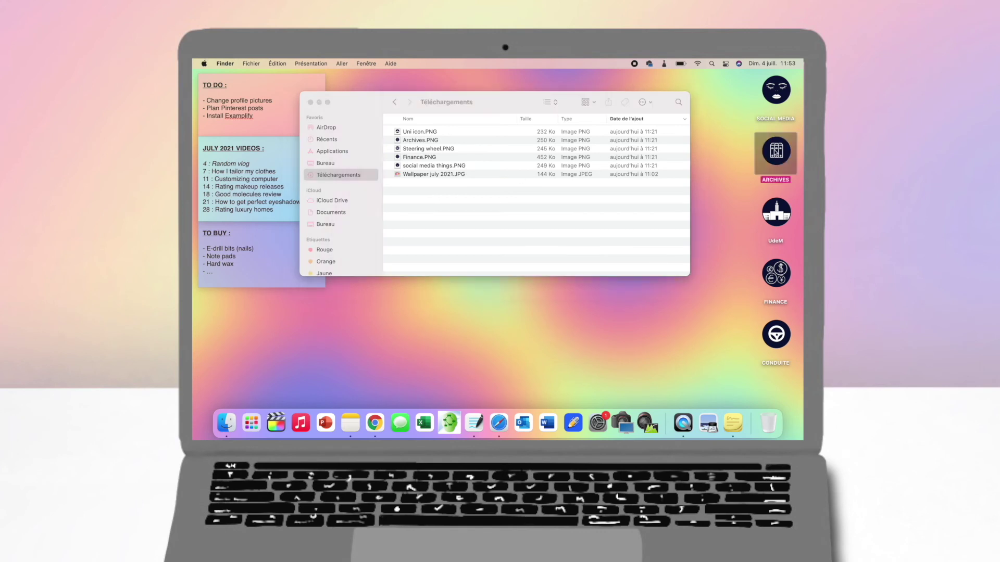
right_click(517, 225)
click(537, 229)
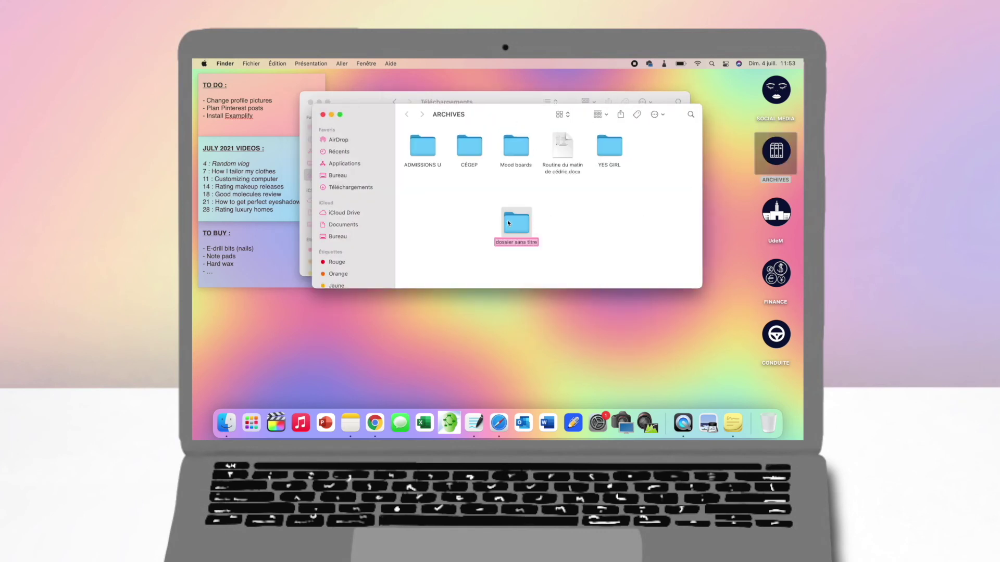
text(Desktop visuals)
key(Return)
Move all six downloads from Téléchargements into the Desktop visuals folder
drag(510, 124, 510, 260)
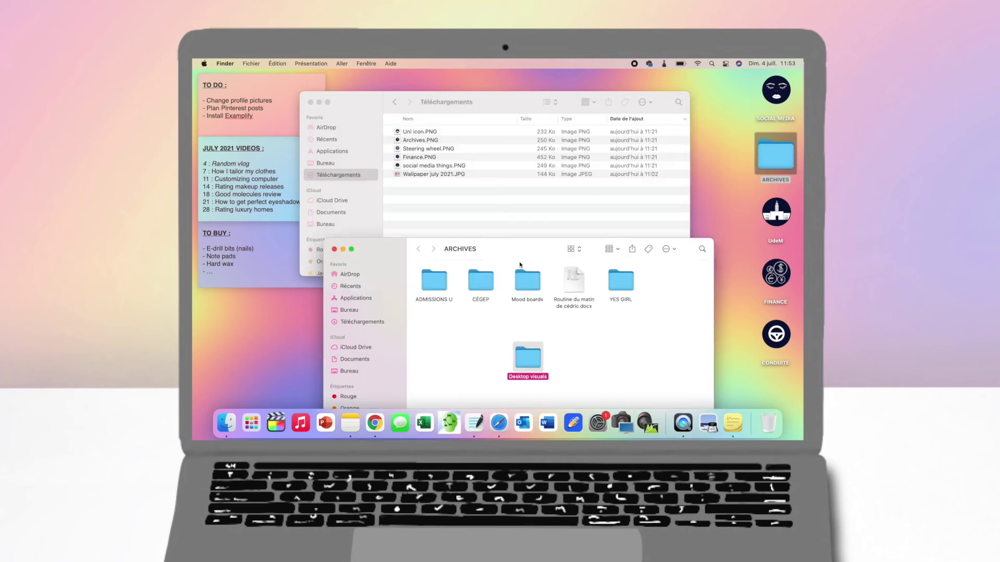
click(474, 213)
click(472, 175)
shift+click(464, 130)
drag(464, 130, 523, 360)
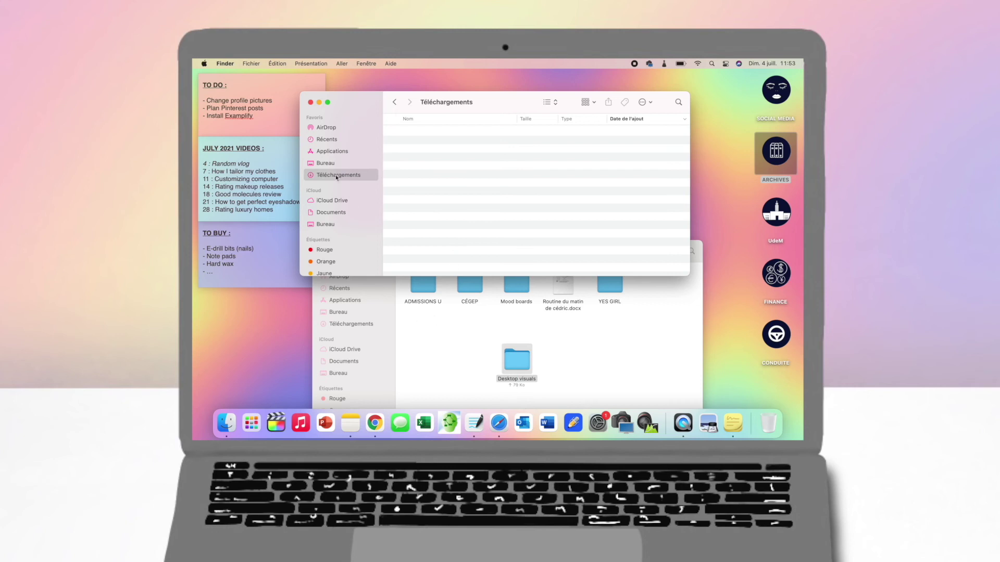
Open the iCloud Drive Documents folder and close the ARCHIVES window
click(332, 201)
click(331, 212)
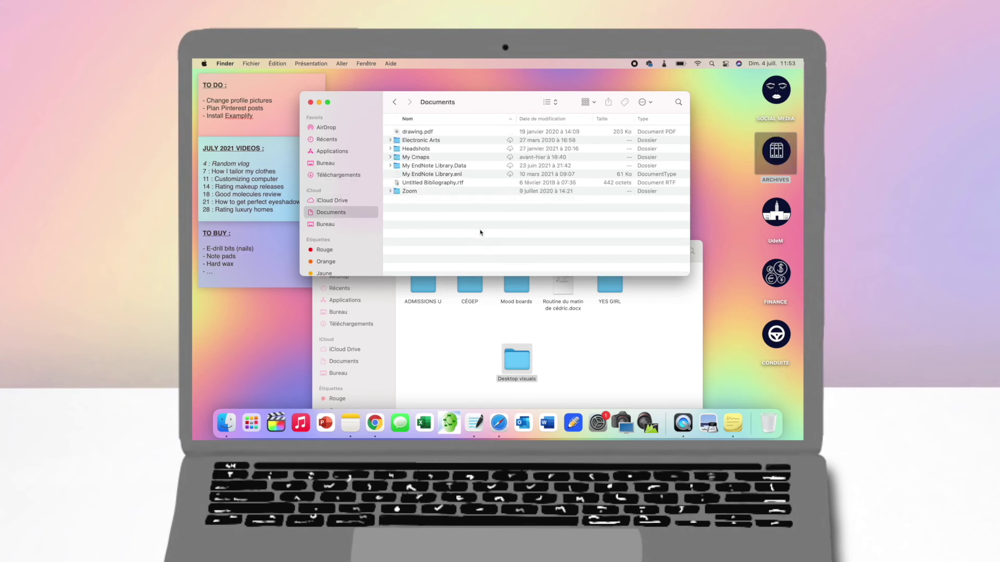
drag(481, 100, 417, 64)
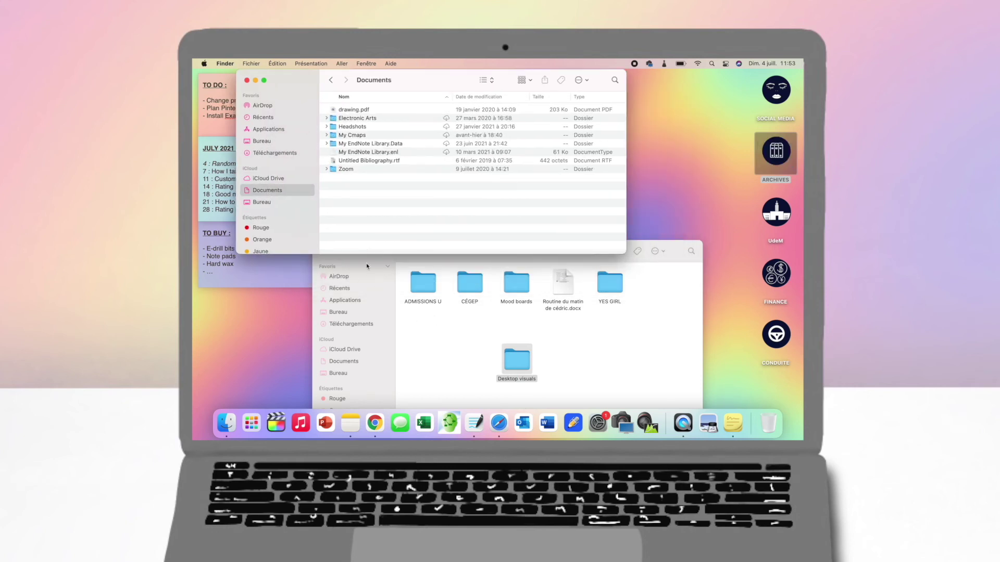
click(433, 333)
key(super+w)
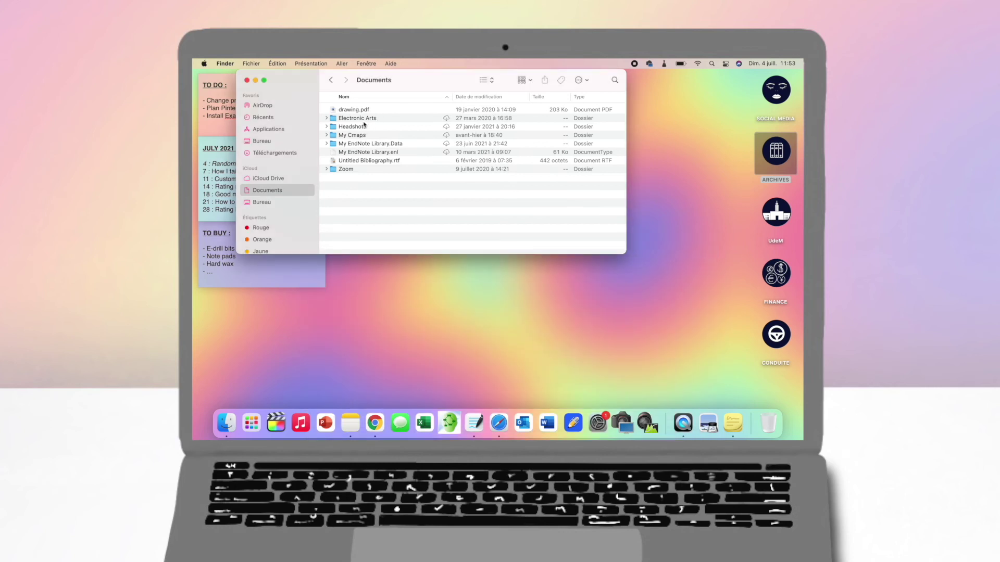
Preview drawing.pdf and Untitled Bibliography.rtf, then move both to the Trash
click(369, 110)
key(space)
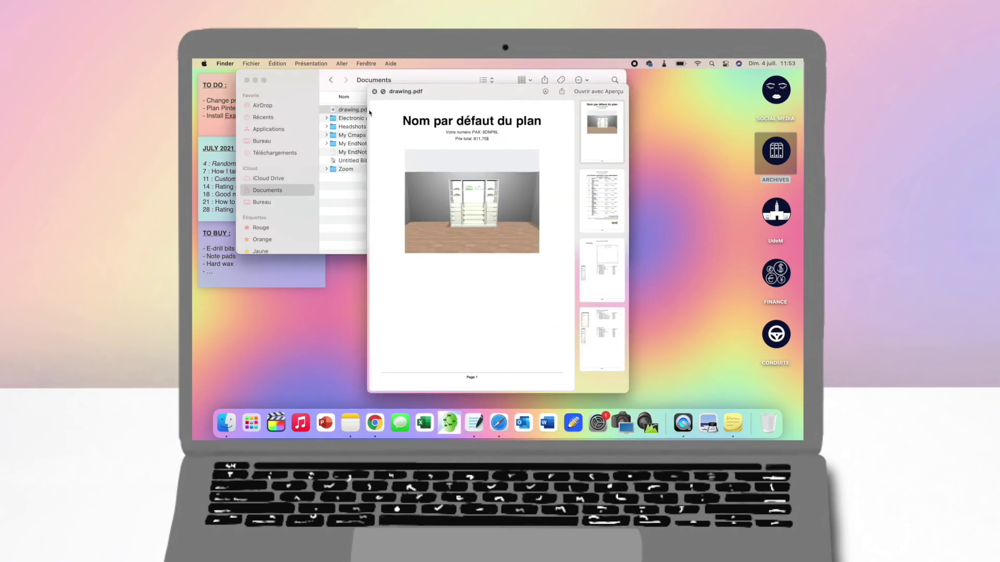
key(space)
mouse_move(354, 110)
mouse_down()
mouse_move(518, 222)
mouse_move(768, 423)
mouse_up()
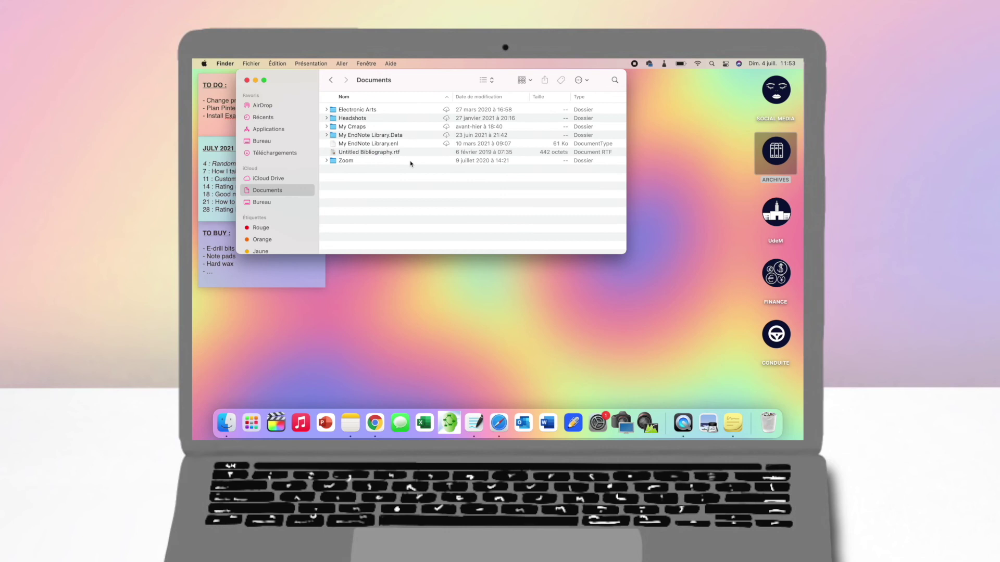
click(383, 153)
key(space)
key(space)
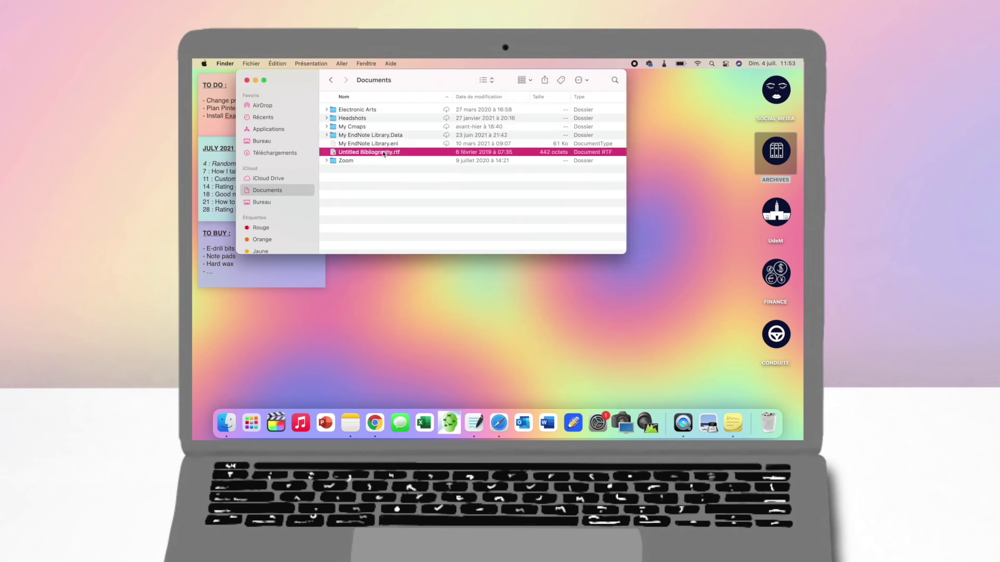
key(super+BackSpace)
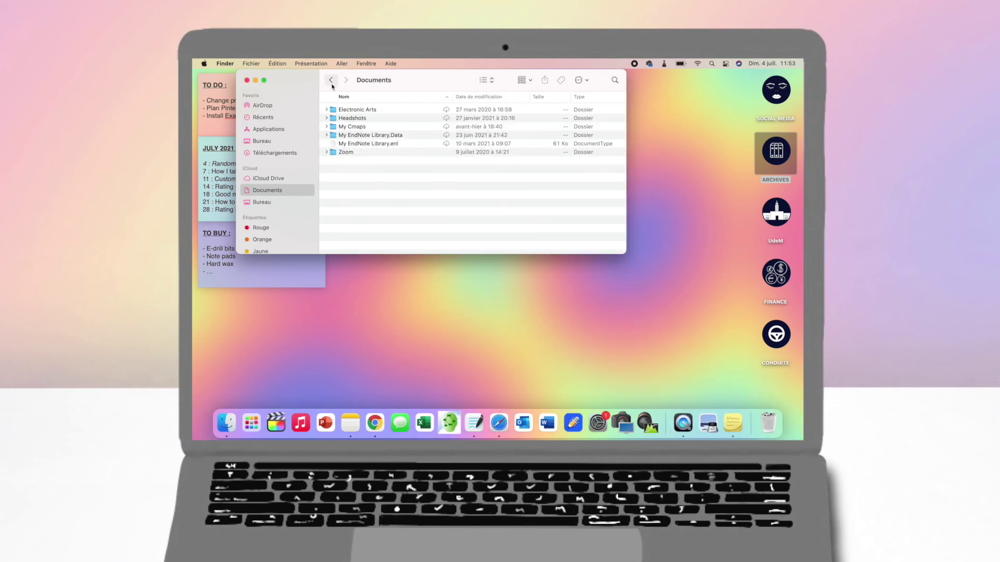
Close the Documents window and permanently empty the Trash
click(248, 82)
click(768, 423)
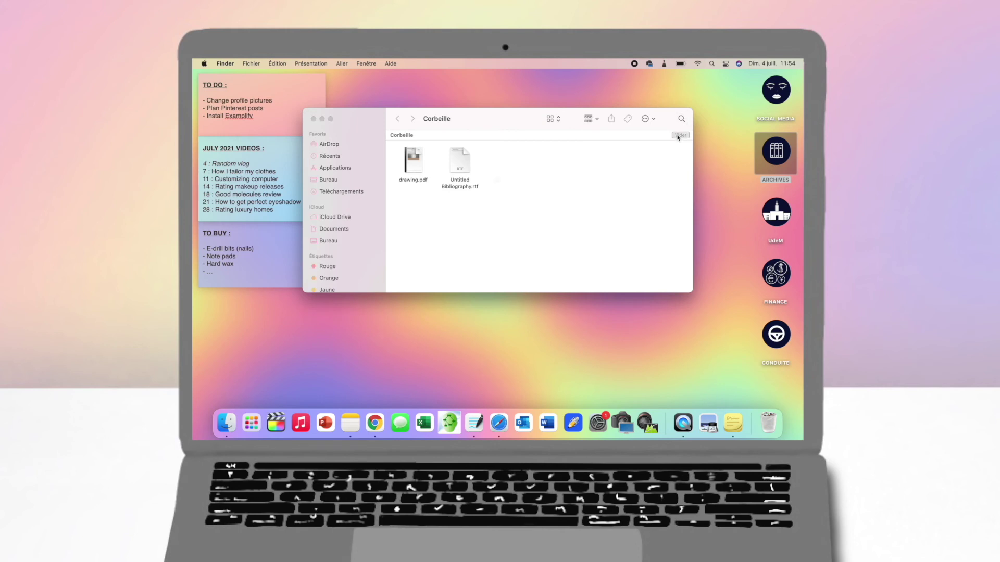
click(679, 136)
click(540, 220)
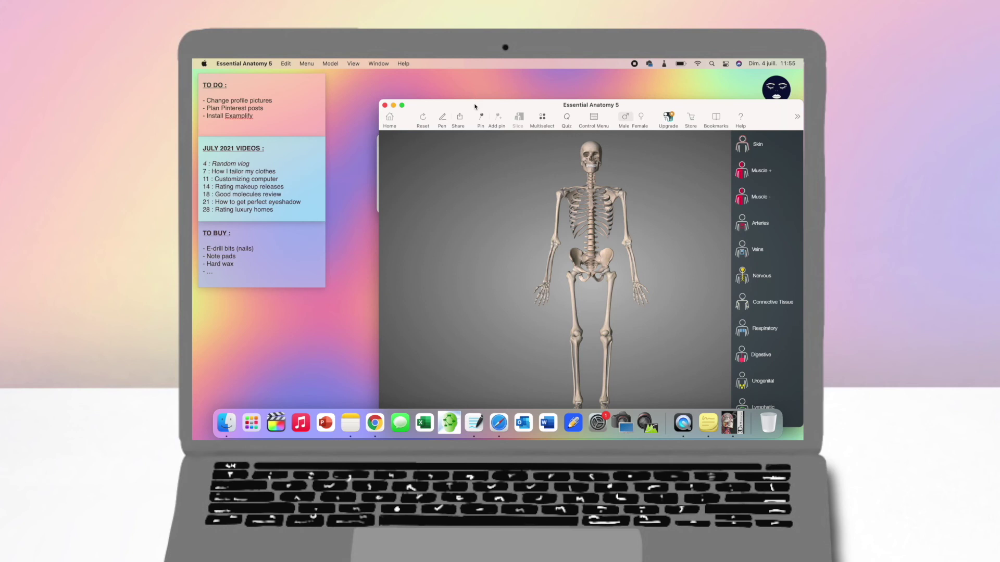
Move the anatomy window aside and toggle the digestive system on and off
drag(474, 107, 387, 77)
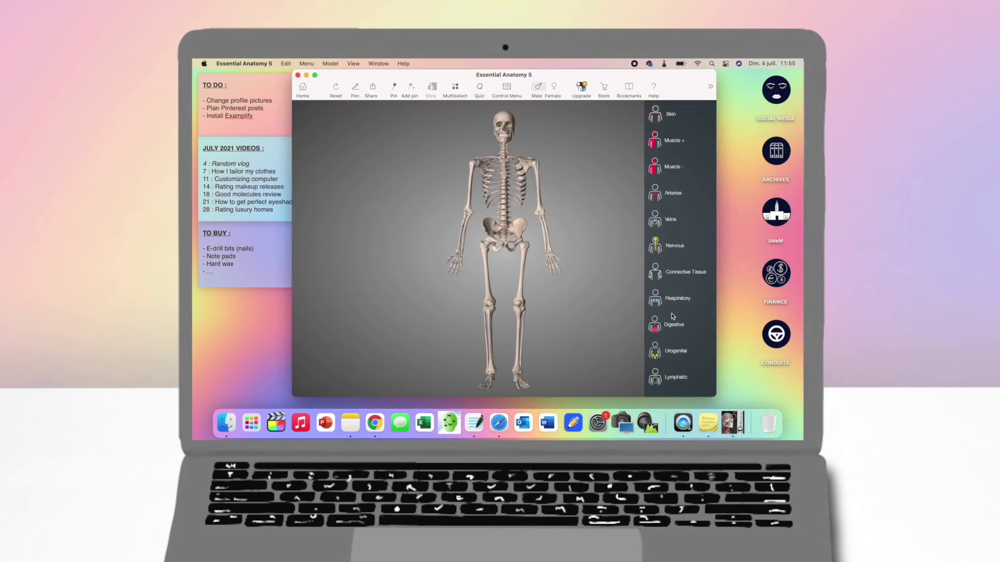
click(660, 328)
click(661, 328)
Close the Essential Anatomy window, dismiss its crash report, and quit it from the Dock
click(298, 76)
click(520, 201)
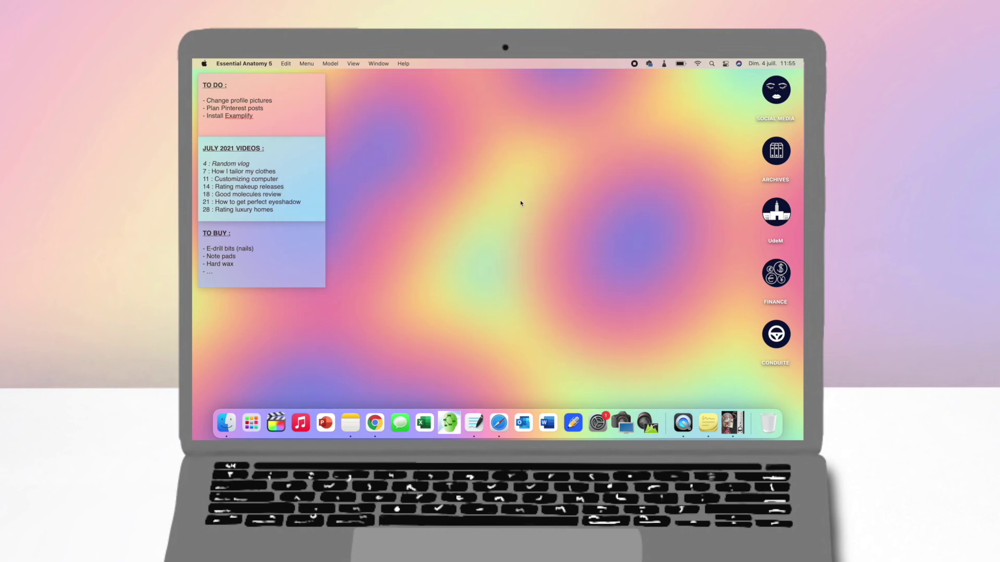
right_click(734, 421)
click(732, 362)
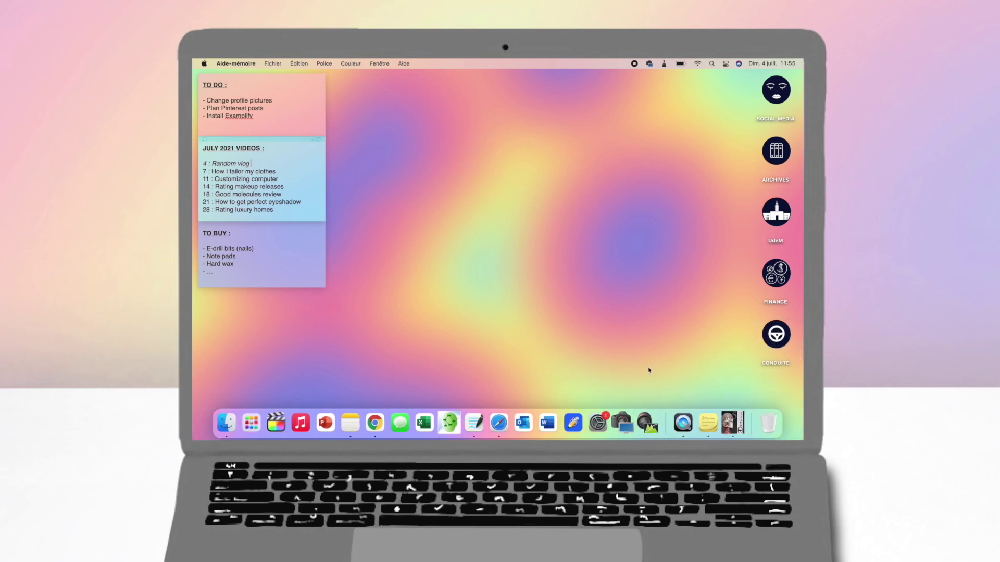